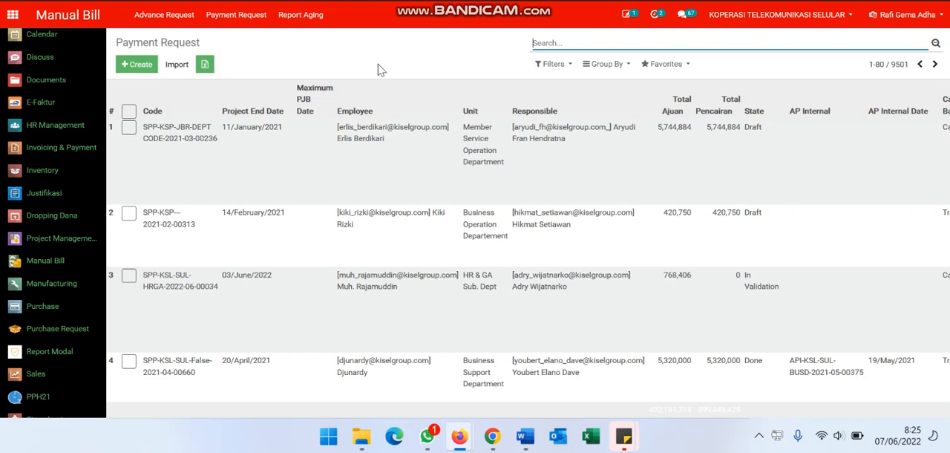
Search the payment requests by the copied request code and open the matching record to examine its details
key(ctrl+v)
key(Return)
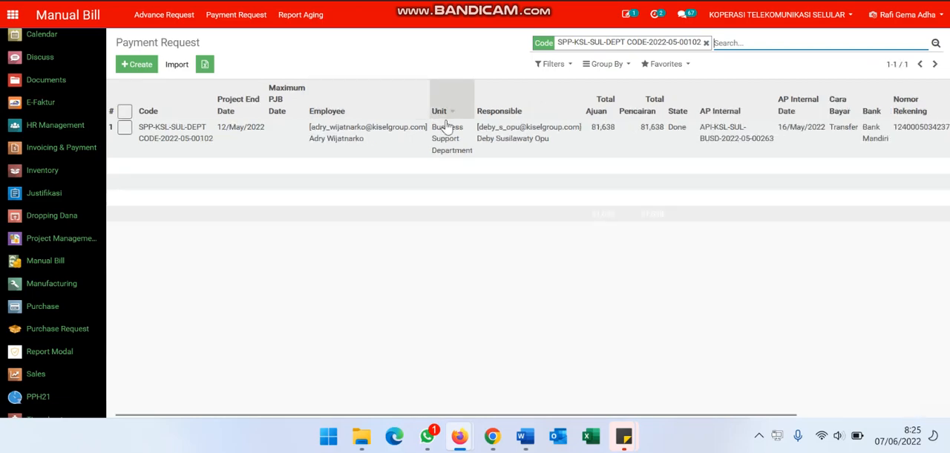
click(438, 145)
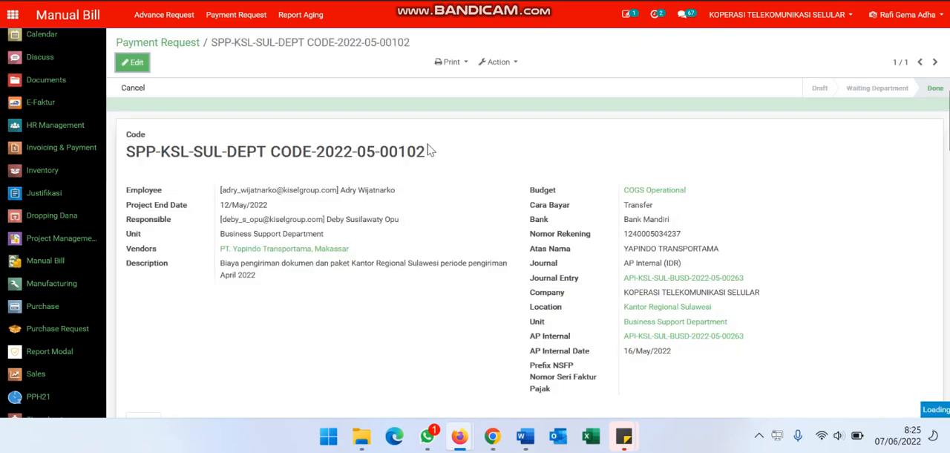
scroll(371, 215, down, 1)
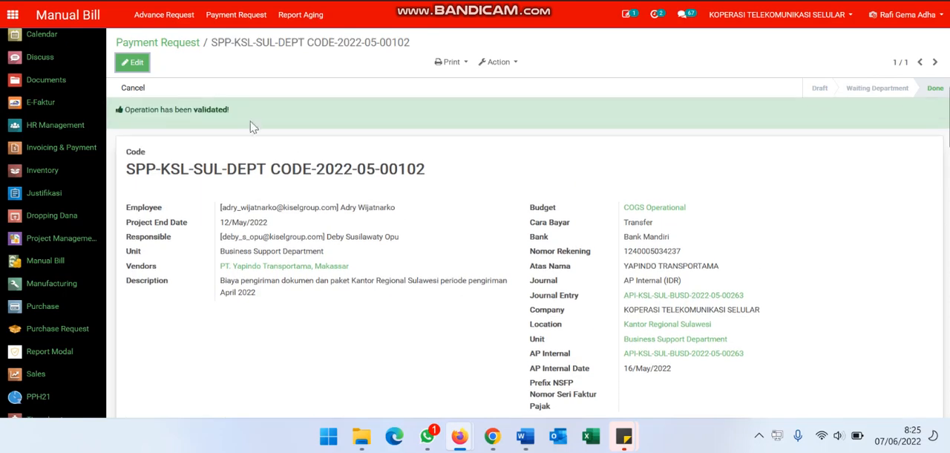
Return to the payment request list, clear the code filter, and start a new payment request
click(190, 46)
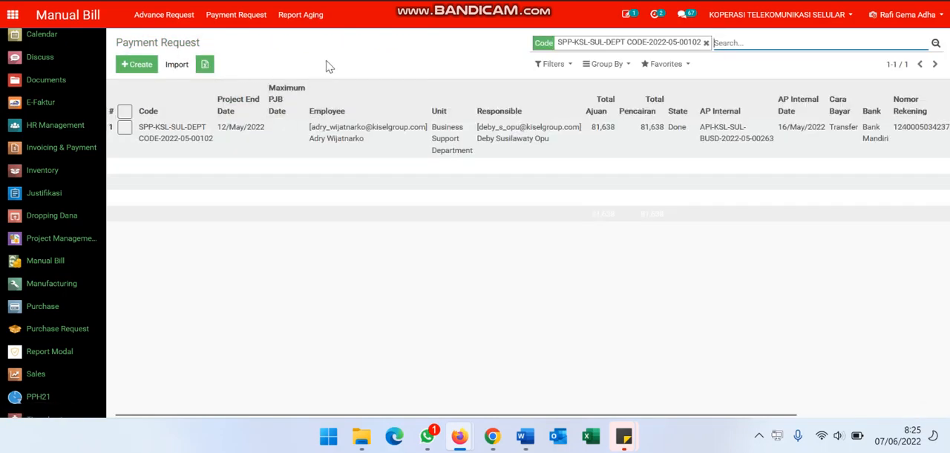
key(BackSpace)
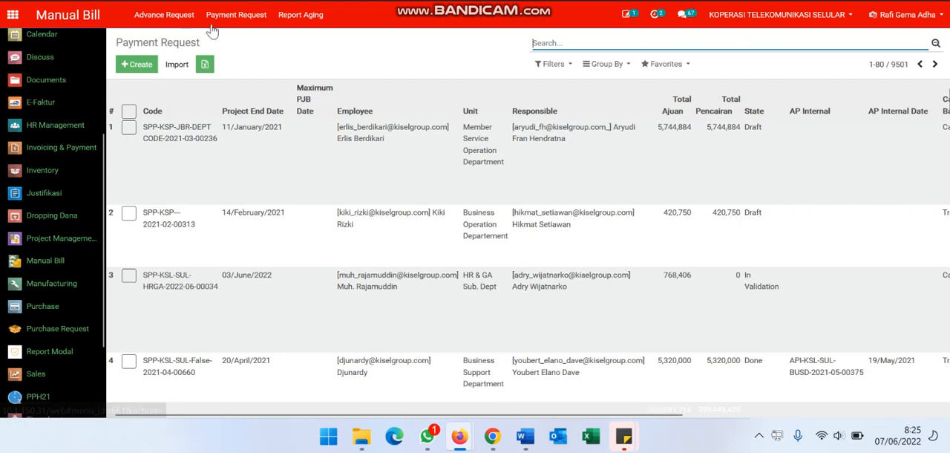
click(250, 23)
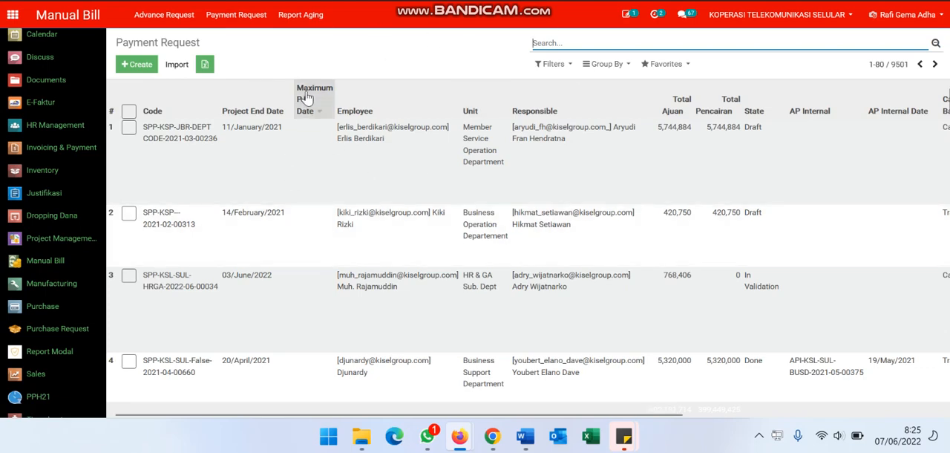
click(141, 69)
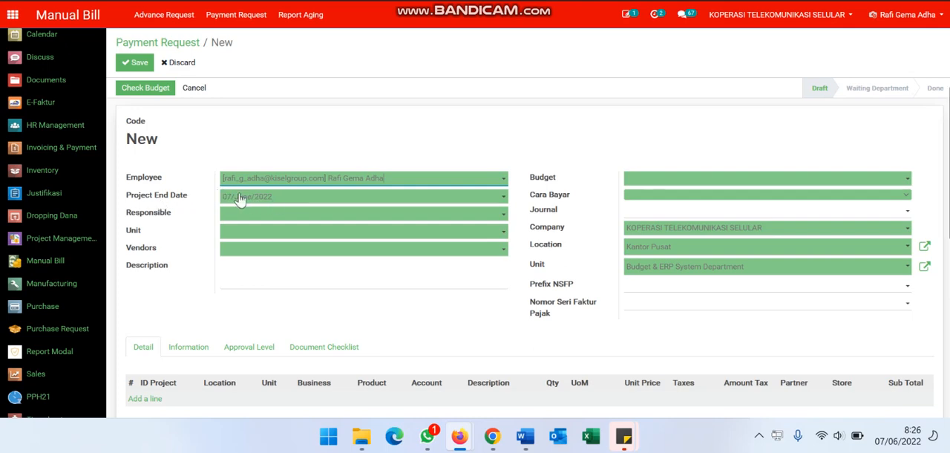
Set the project end date to 30/June/2022 and assign the requesting employee as the responsible person
click(254, 197)
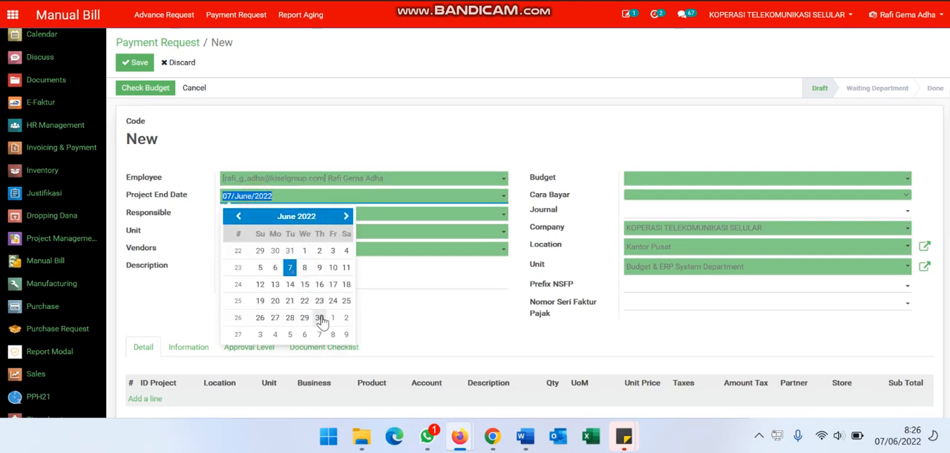
click(321, 318)
click(267, 213)
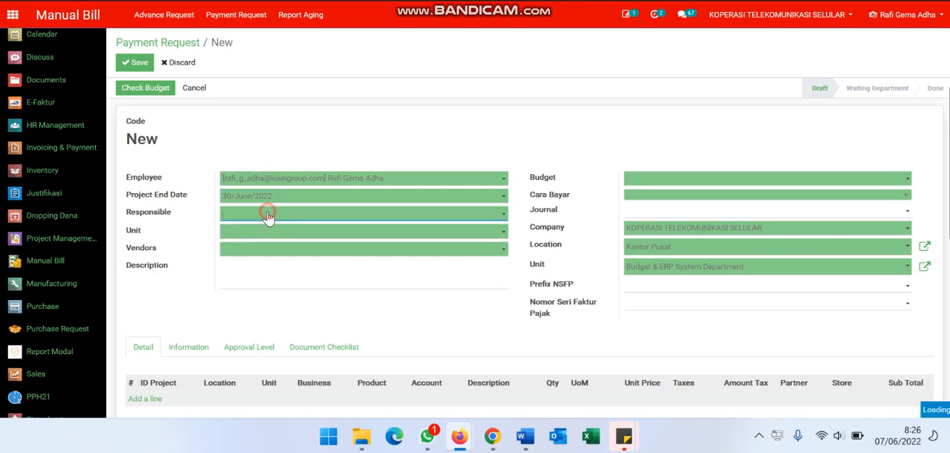
text(rafi)
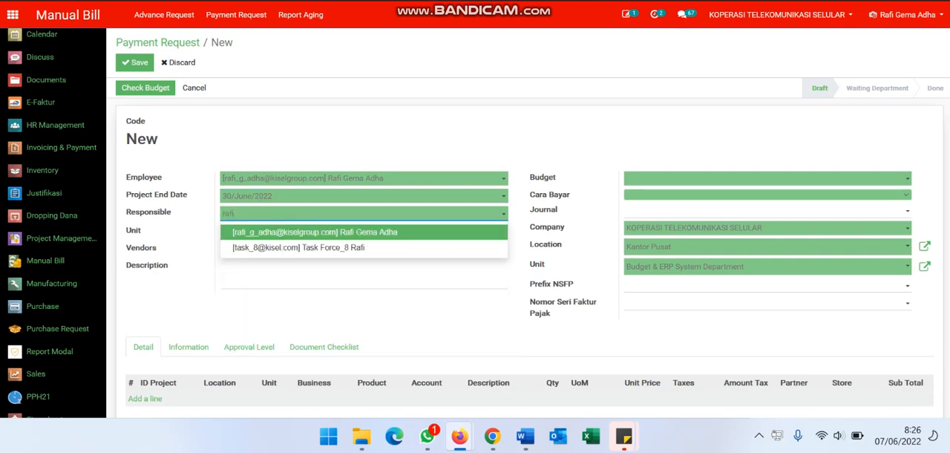
key(Return)
key(Tab)
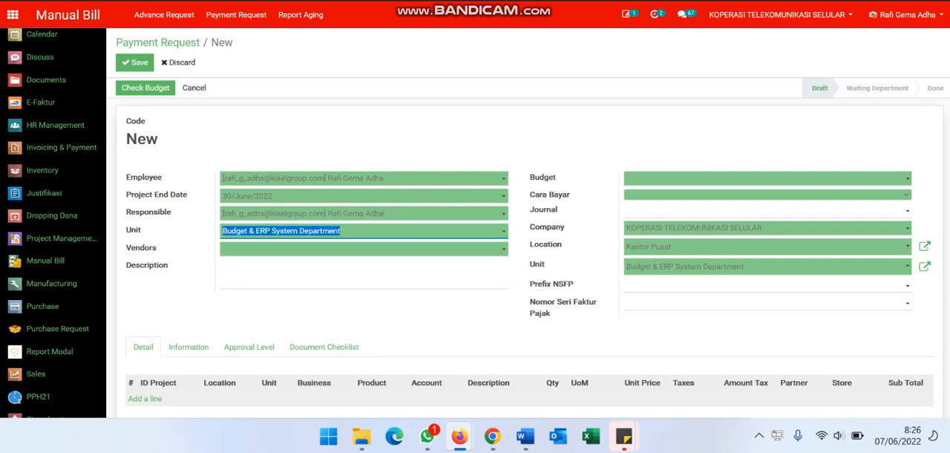
Look up the individual vendor by name and select it as the request's vendor
key(Tab)
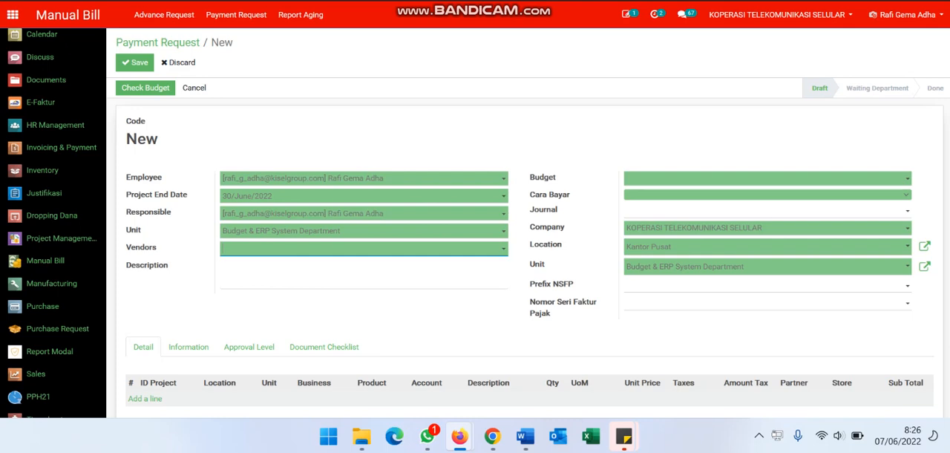
text(purw)
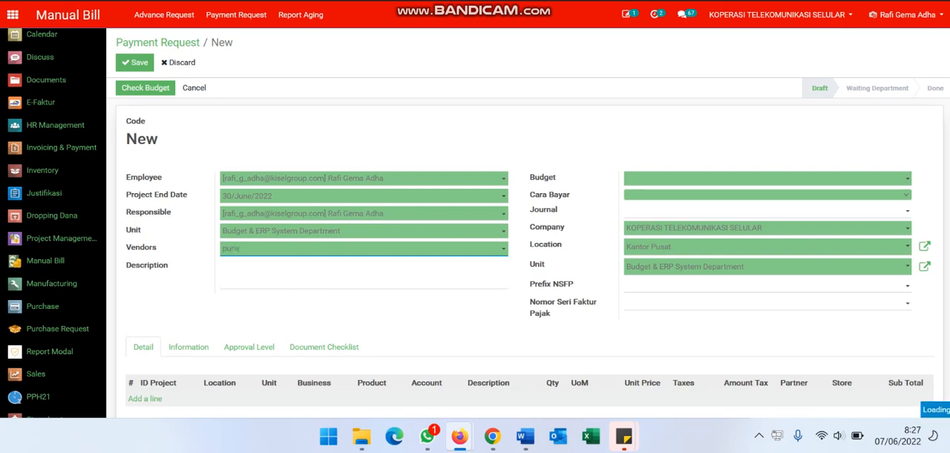
key(Return)
Enter "Pembayaran perbaikan sistem odoo" as the payment request's description
click(223, 269)
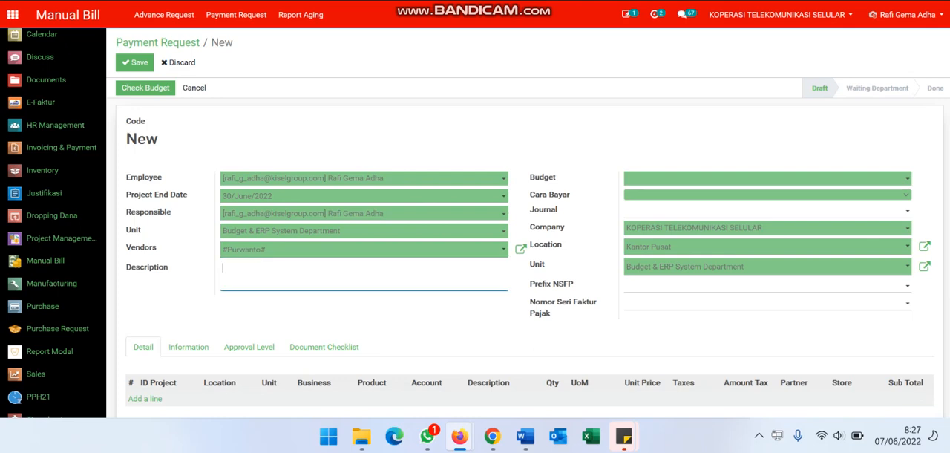
text(PEmba)
key(BackSpace)
key(BackSpace)
key(BackSpace)
text(embayaran perbaikan sist)
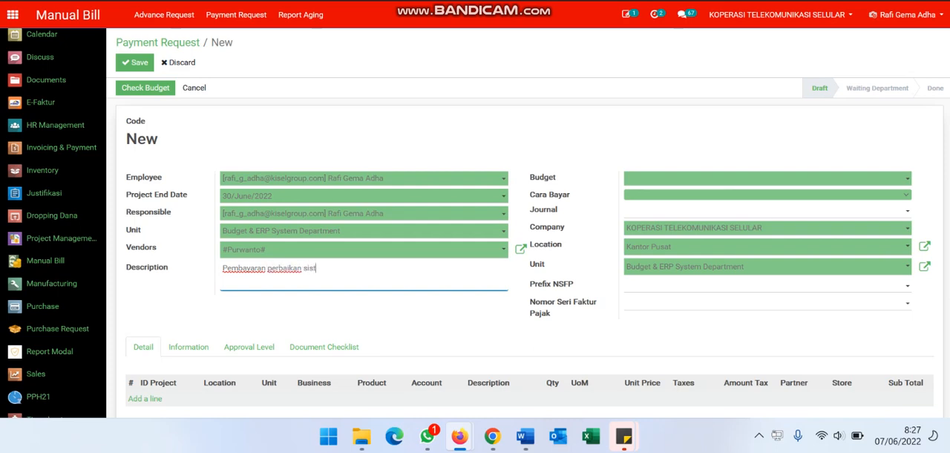
text(em odoo)
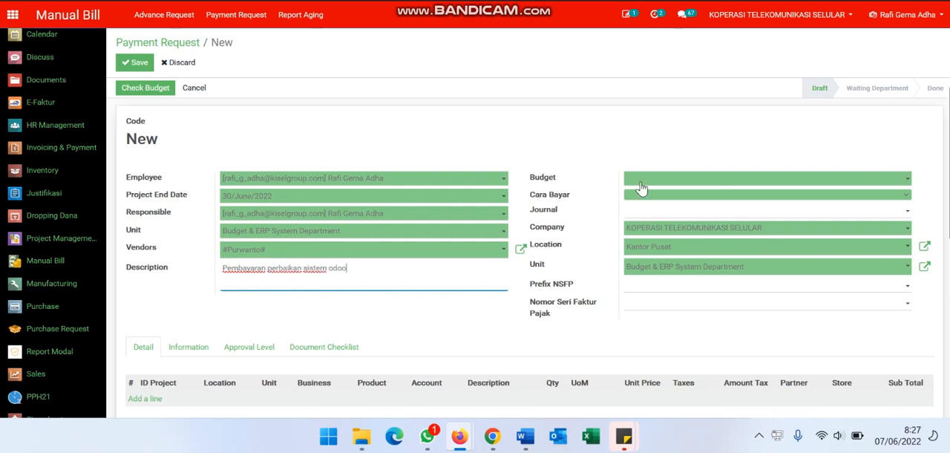
Set the budget to COGS Operational and the payment method (Cara Bayar) to Transfer
click(642, 181)
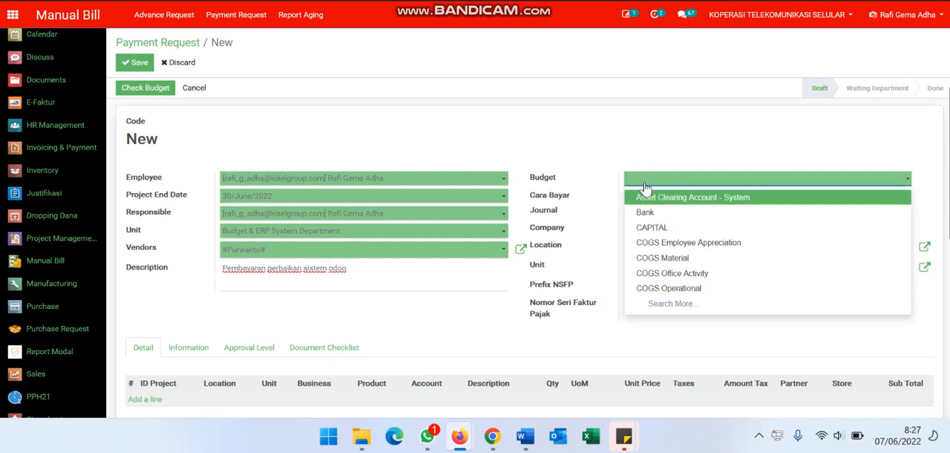
click(701, 292)
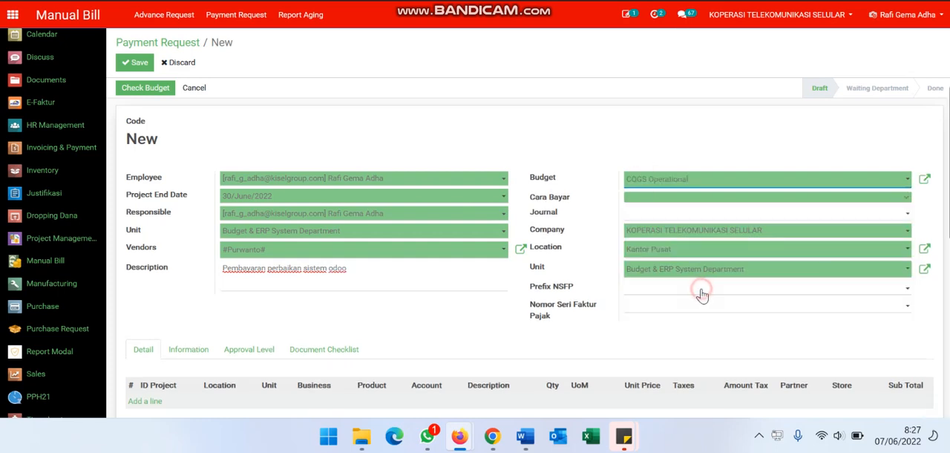
click(674, 199)
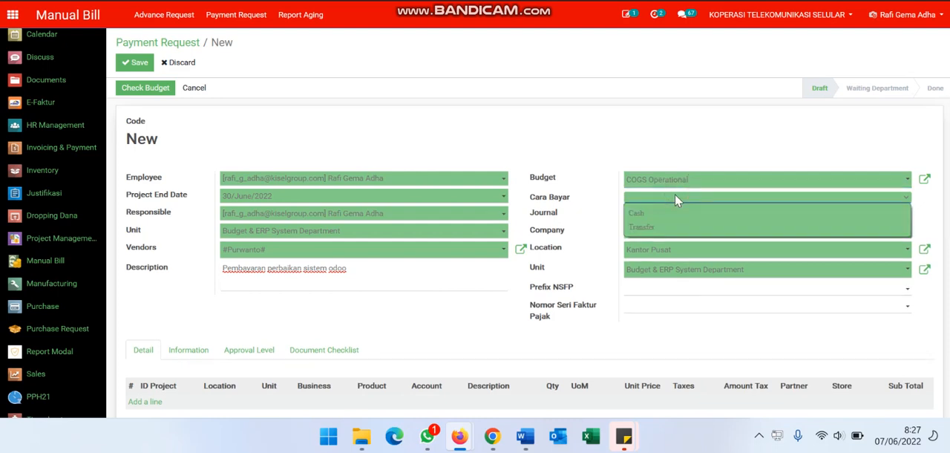
click(677, 233)
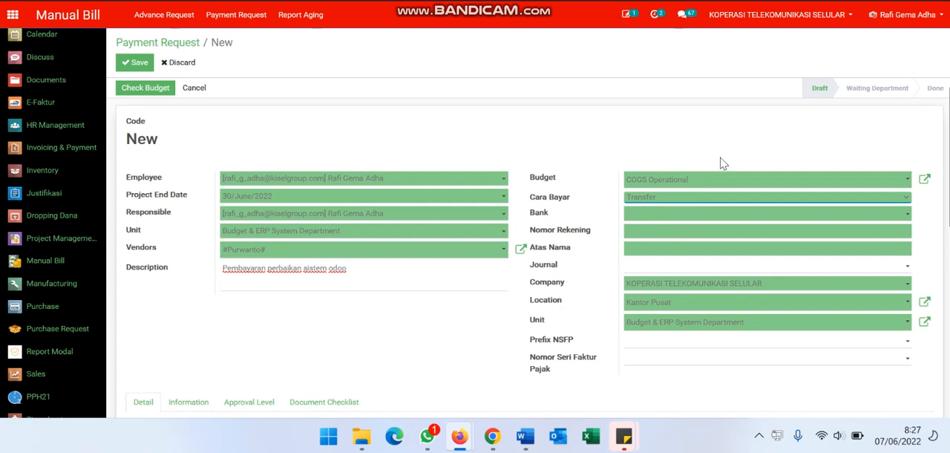
Change the payment method (Cara Bayar) to Cash and set the journal to AP Internal (IDR)
click(651, 198)
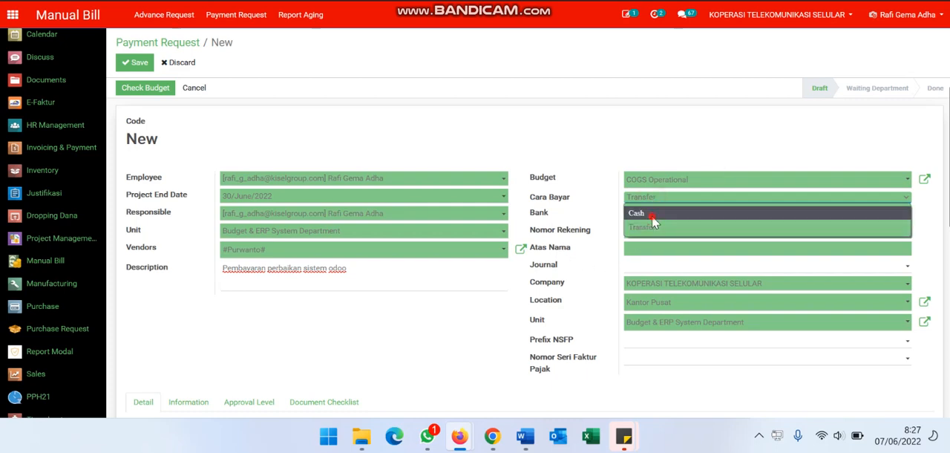
click(652, 214)
click(631, 215)
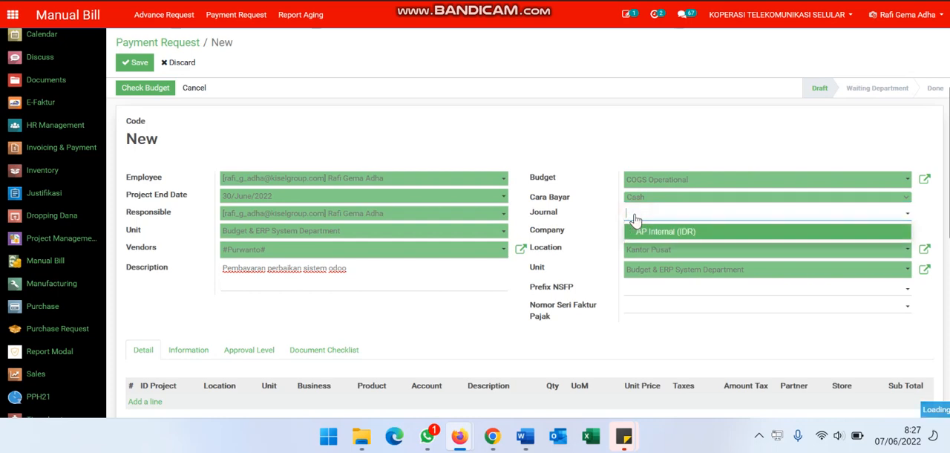
click(652, 231)
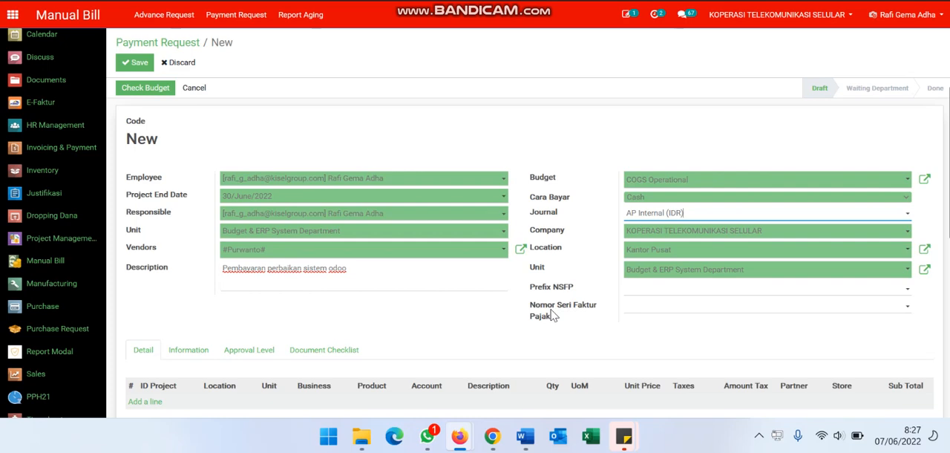
Add a detail line for Project ERP Test 2020 with the product [5441005] Labour Supply Outsource (NEW)
scroll(552, 315, down, 1)
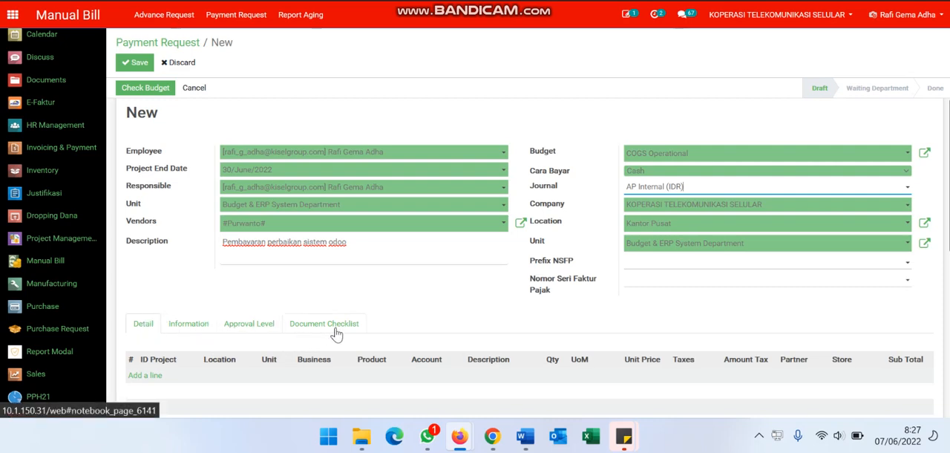
click(149, 375)
scroll(218, 364, down, 2)
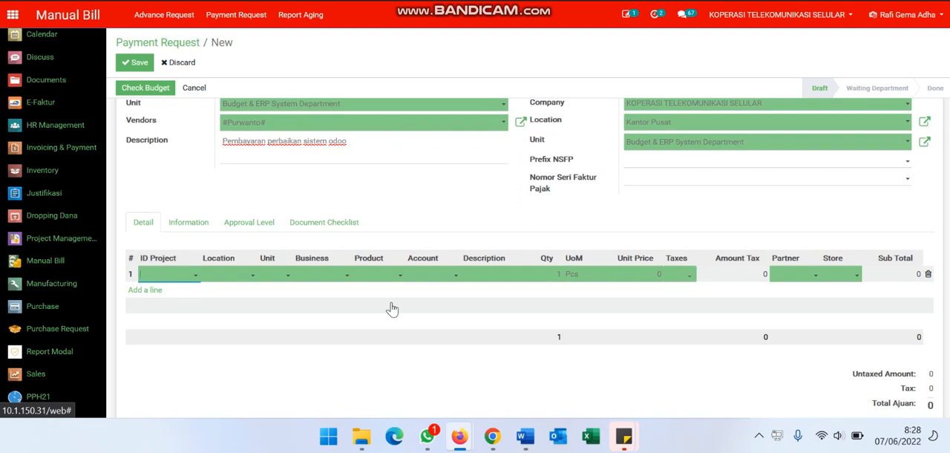
text(erp ys)
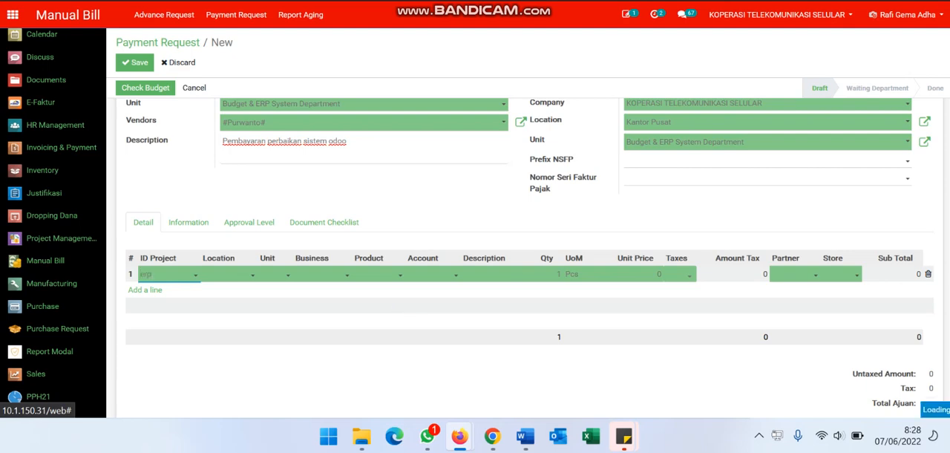
key(BackSpace)
key(BackSpace)
text(te)
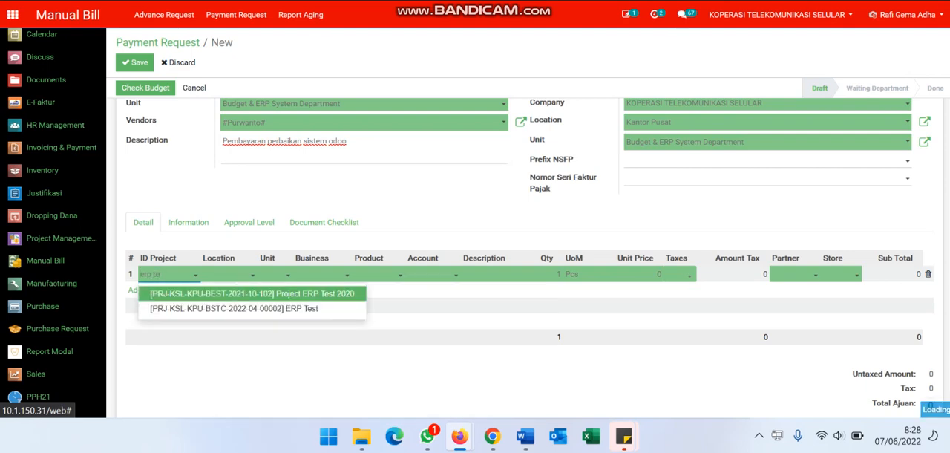
key(Return)
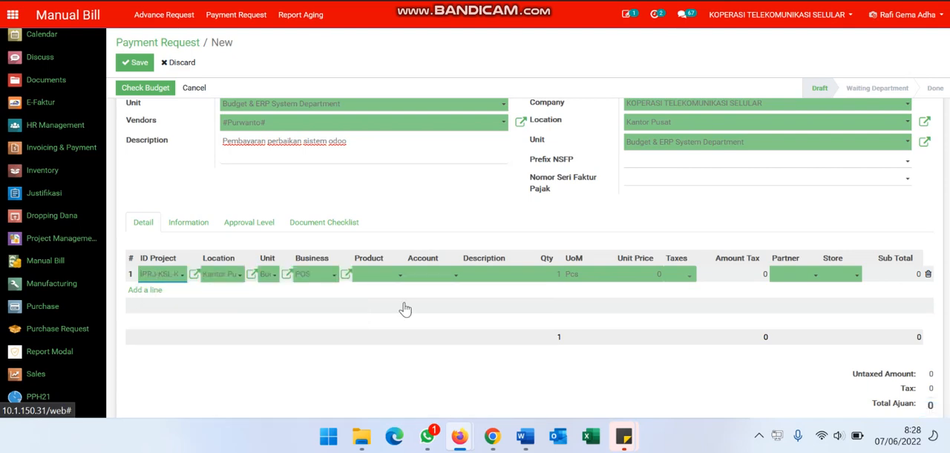
click(386, 278)
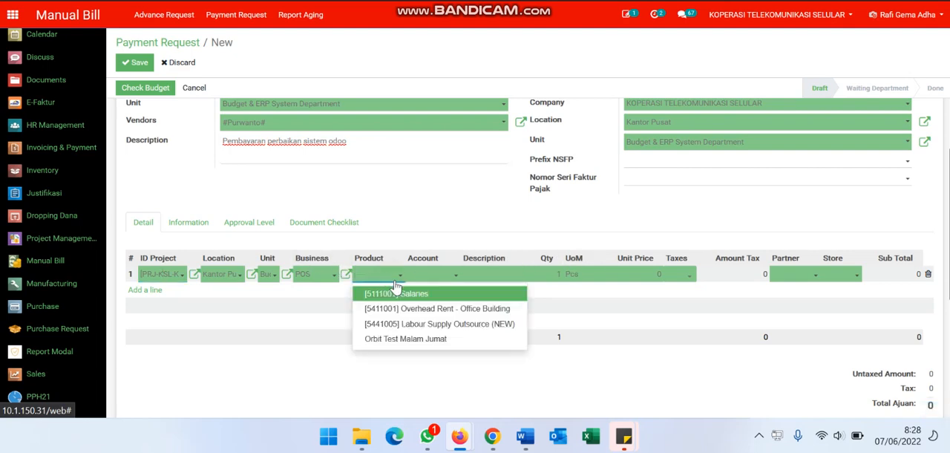
click(429, 323)
Copy the request's description "Pembayaran perbaikan sistem odoo" into the detail line's description
click(491, 280)
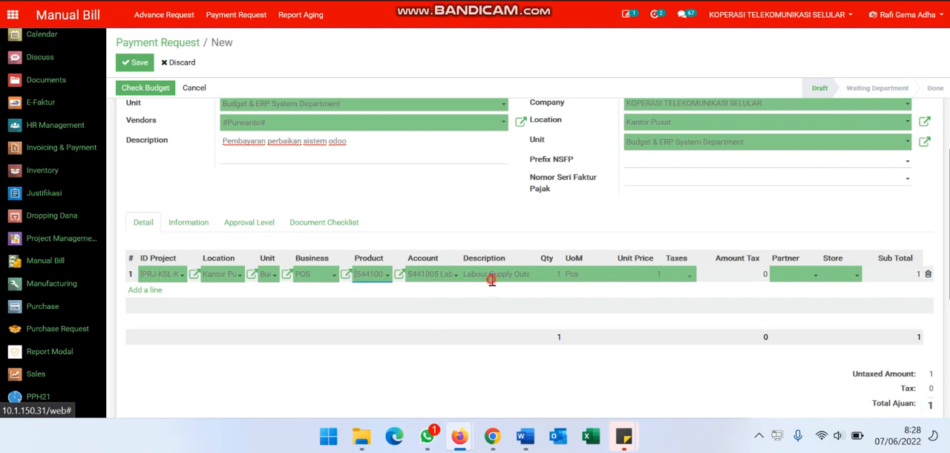
click(428, 142)
triple_click(429, 141)
key(ctrl+c)
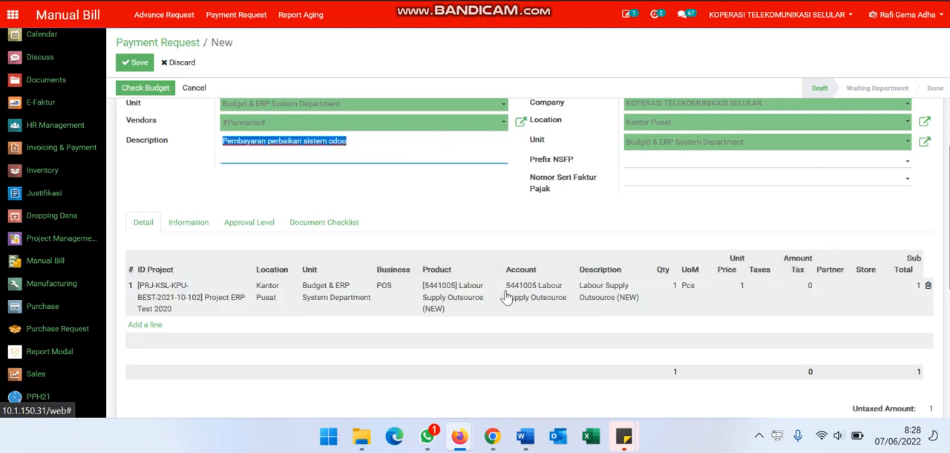
click(609, 299)
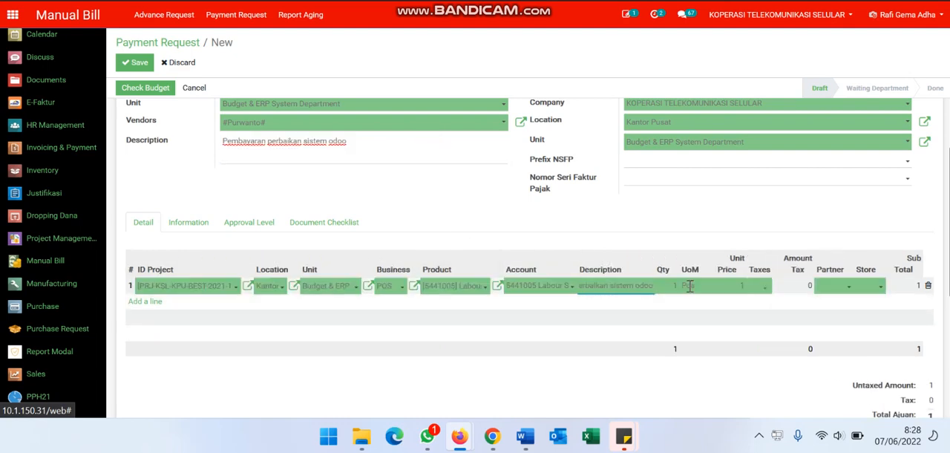
key(ctrl+v)
Set the detail line's quantity to 2 and its unit price to 300
click(673, 286)
click(737, 284)
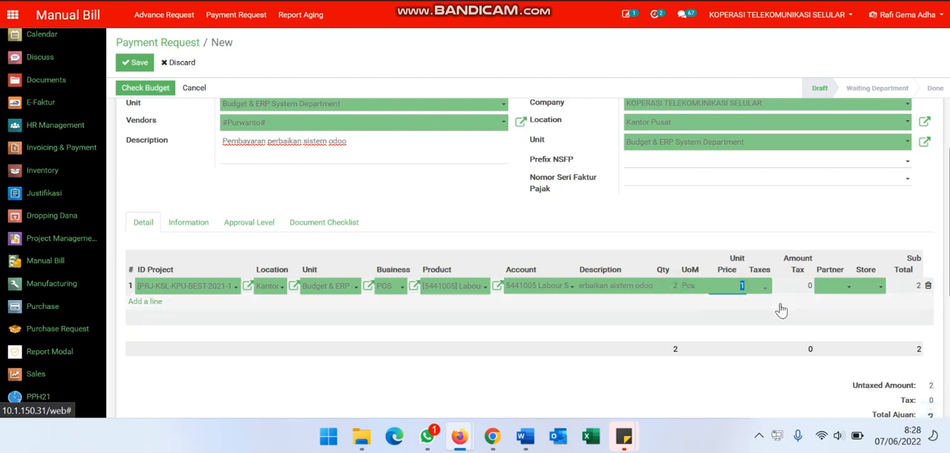
text(2)
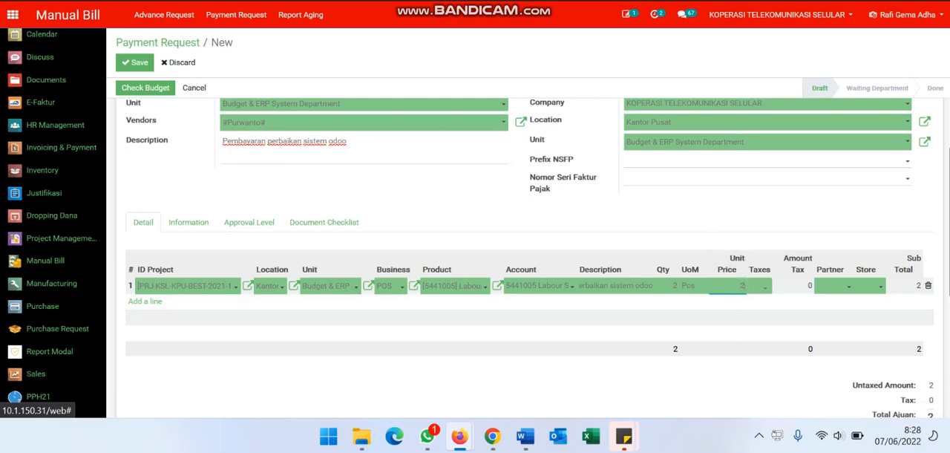
click(728, 218)
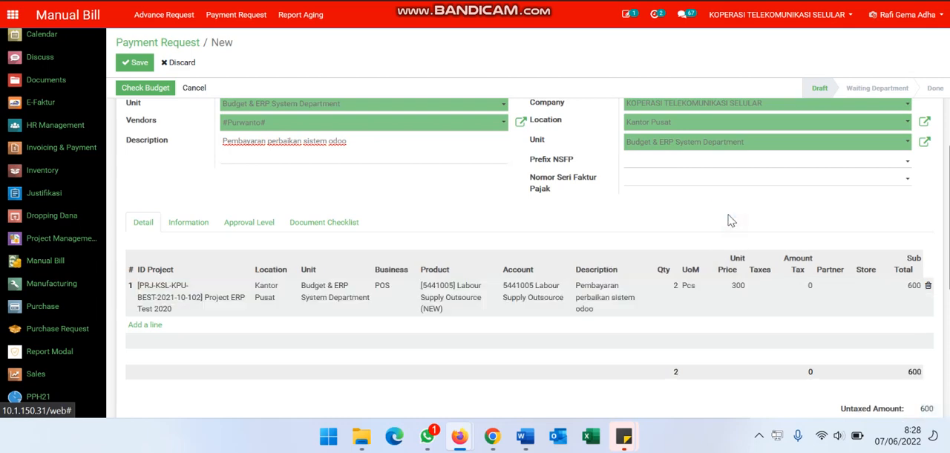
Review the tax options available for the detail line without choosing one
click(764, 289)
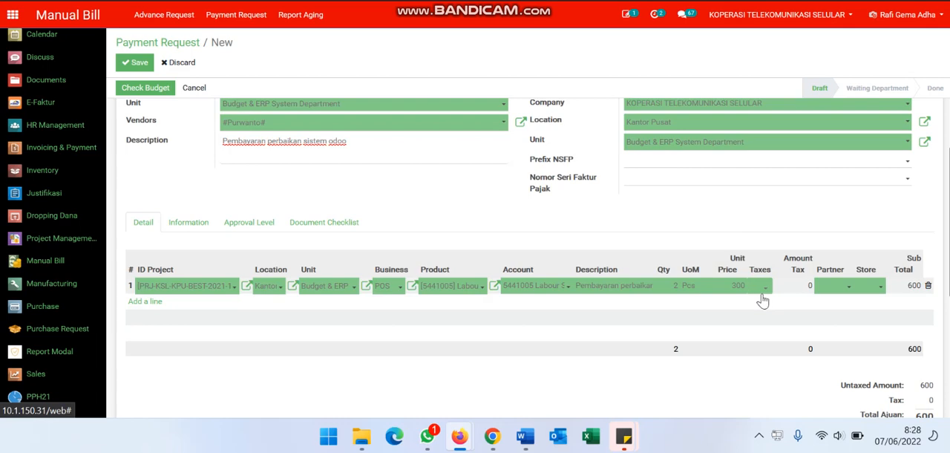
click(764, 287)
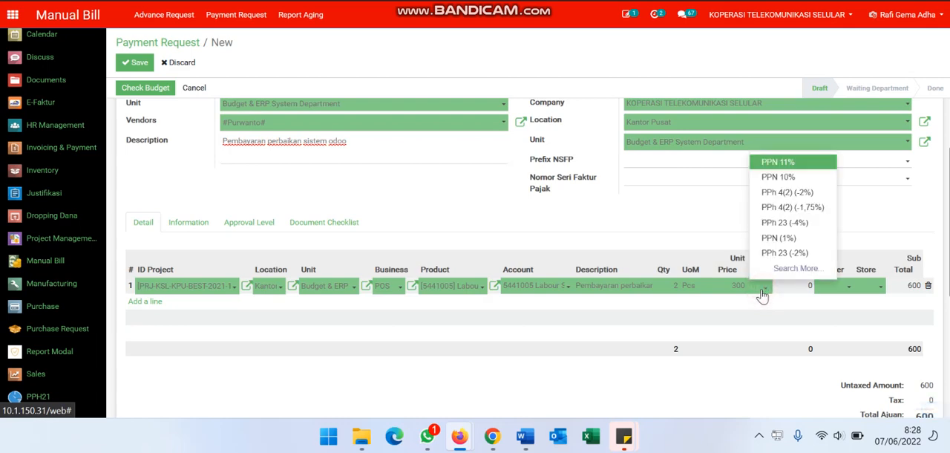
click(724, 214)
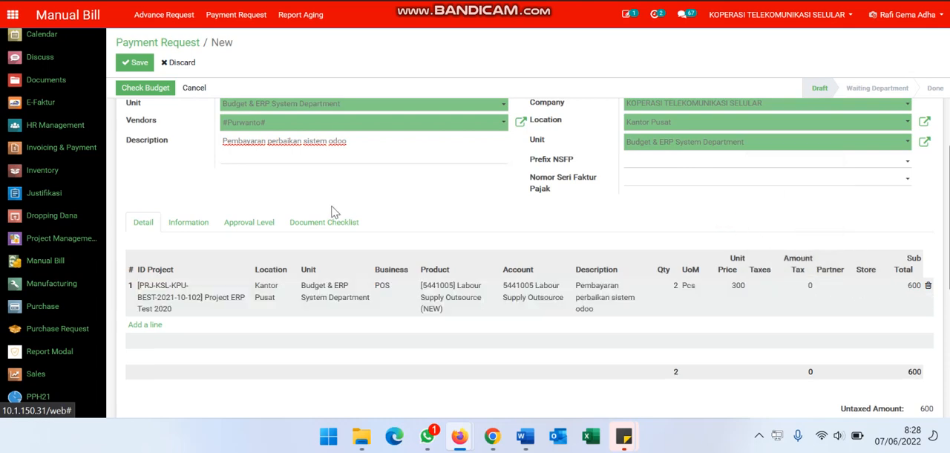
Review the request's additional information fields and the Metode Pengadaan options without choosing one
click(190, 226)
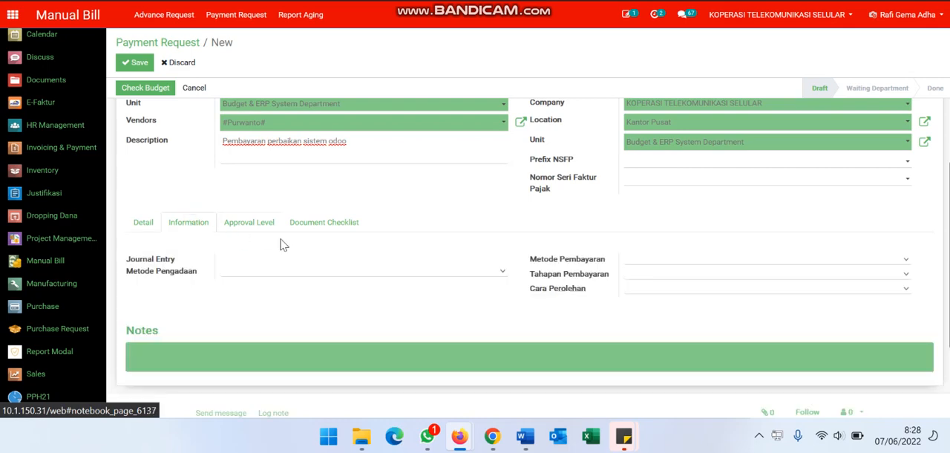
click(256, 272)
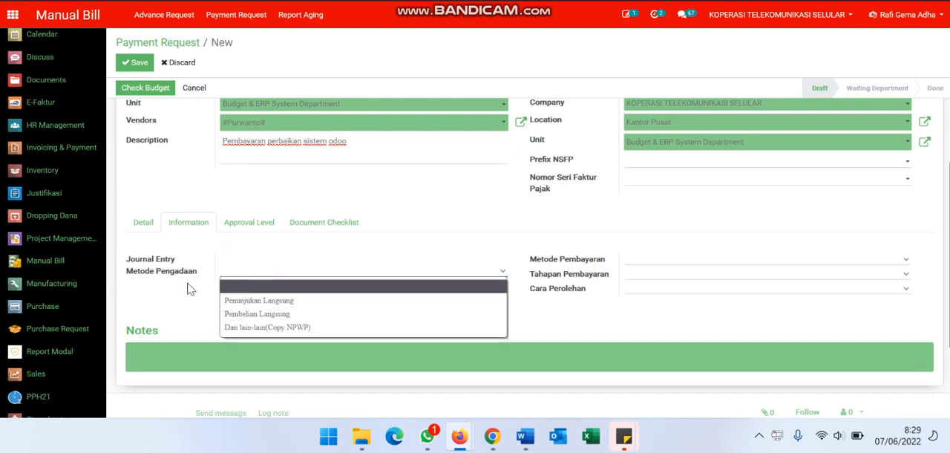
click(278, 240)
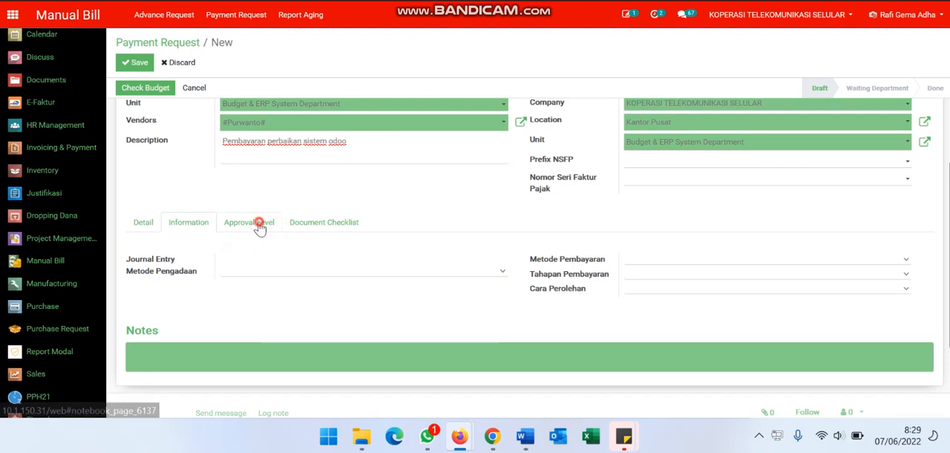
Set the approval level's Submited by, Reviewed by and Approved by fields to the requesting employee
click(259, 224)
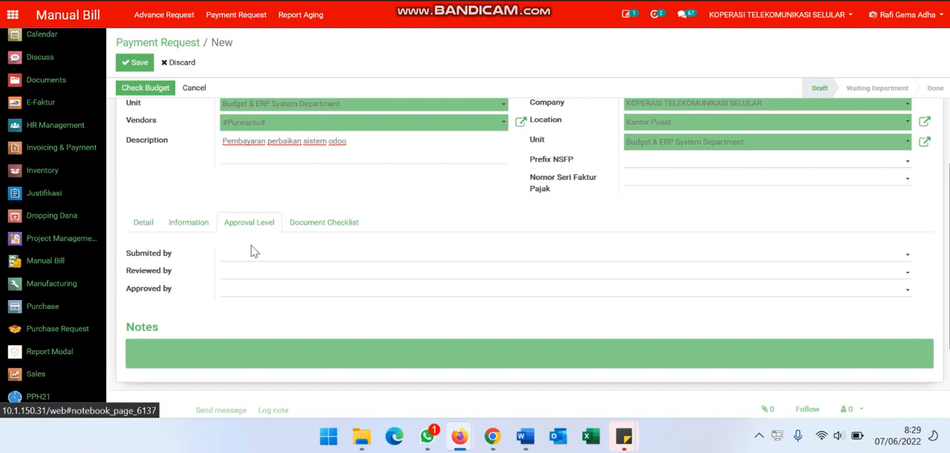
click(252, 264)
click(250, 263)
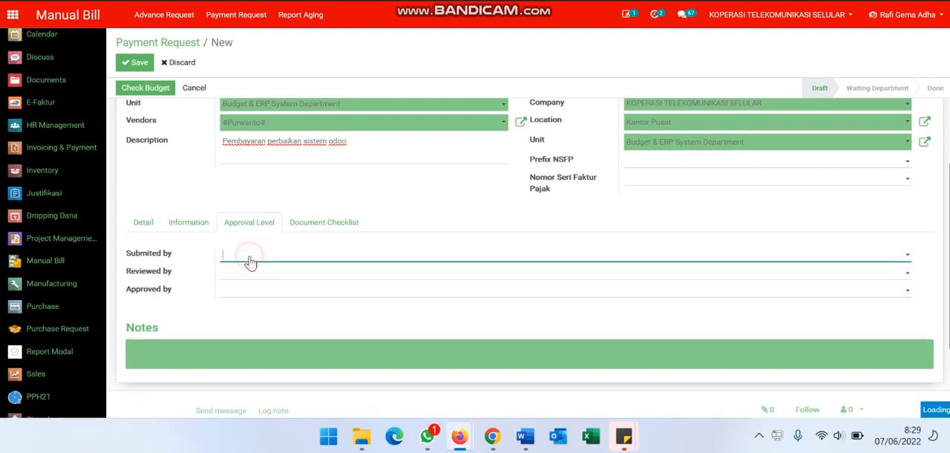
text(rafi)
key(Tab)
text(r)
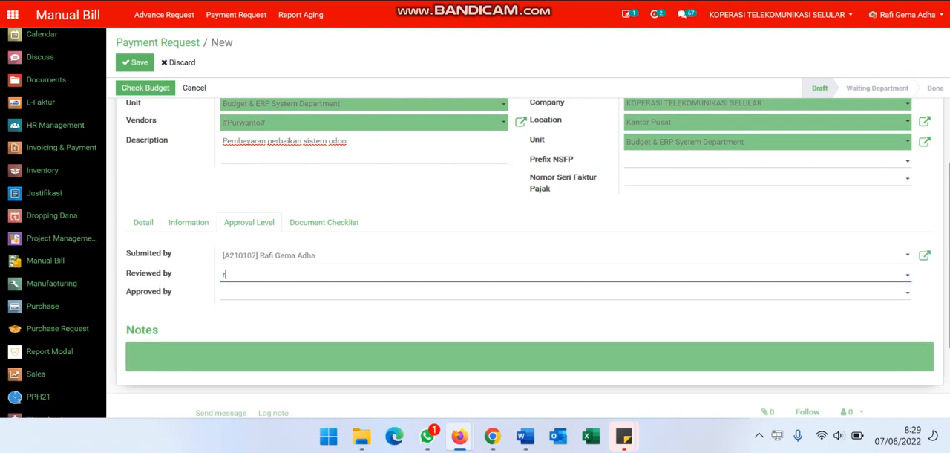
text(afi)
key(Tab)
text(rafi)
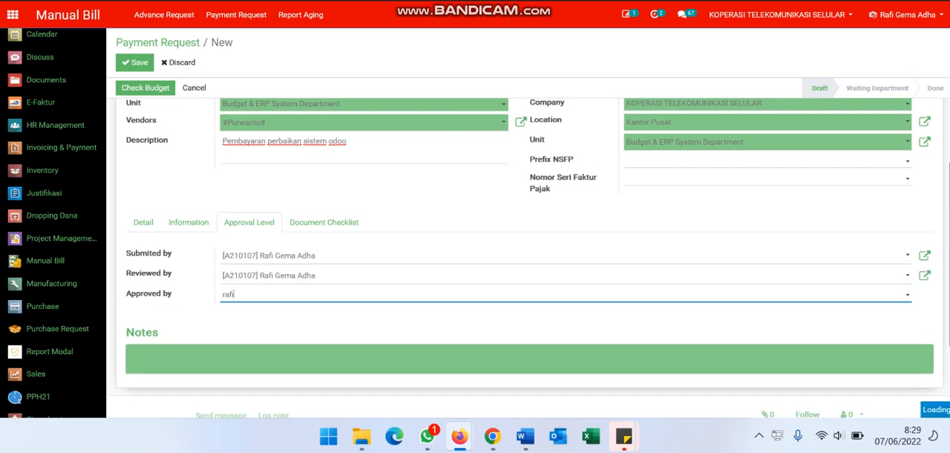
key(Return)
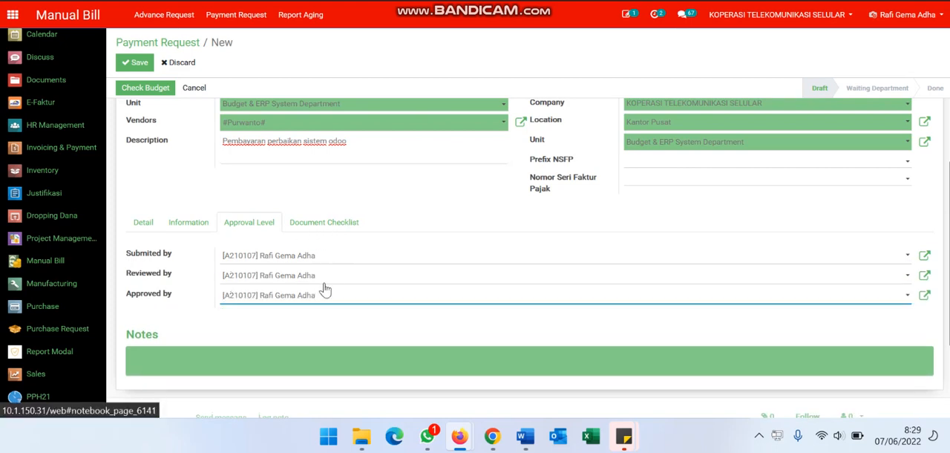
Mark Justifikasi and PR as provided under Kelengkapan Pengadaan in the document checklist
click(324, 228)
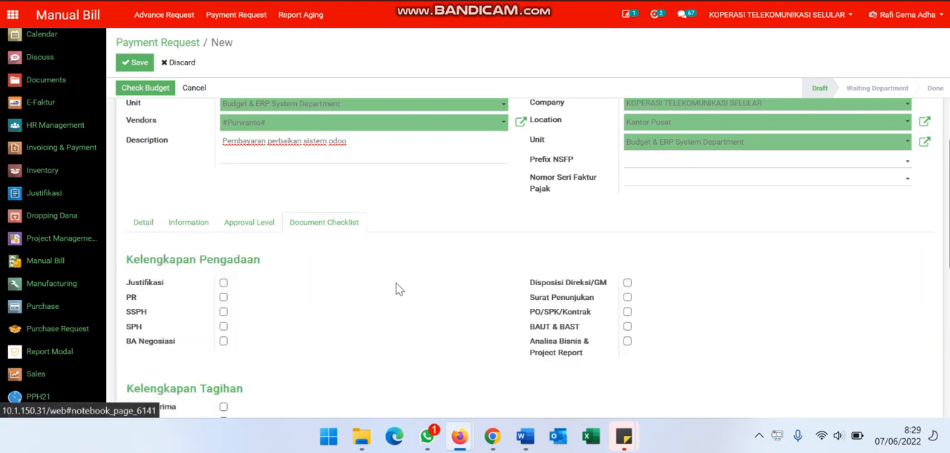
scroll(395, 288, down, 3)
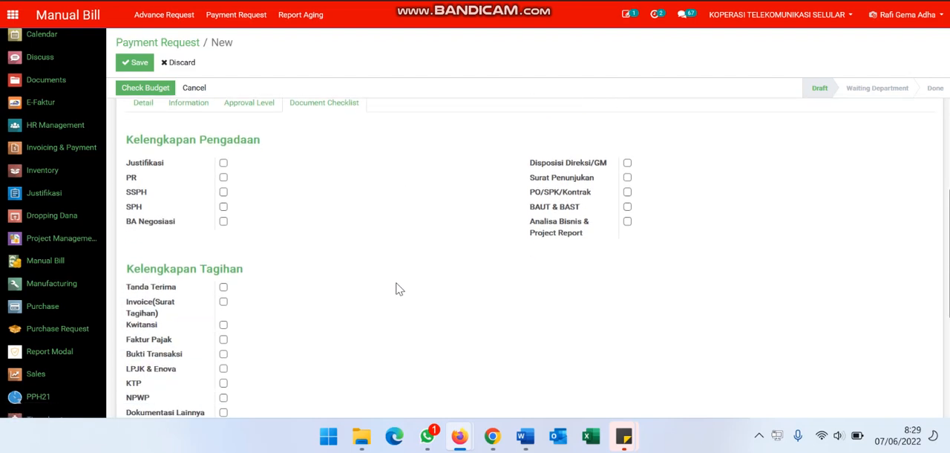
scroll(398, 288, down, 1)
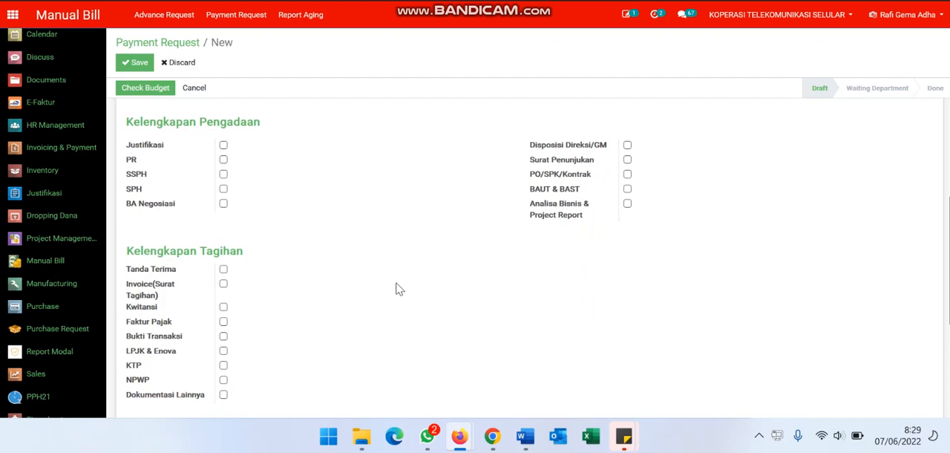
scroll(395, 288, up, 1)
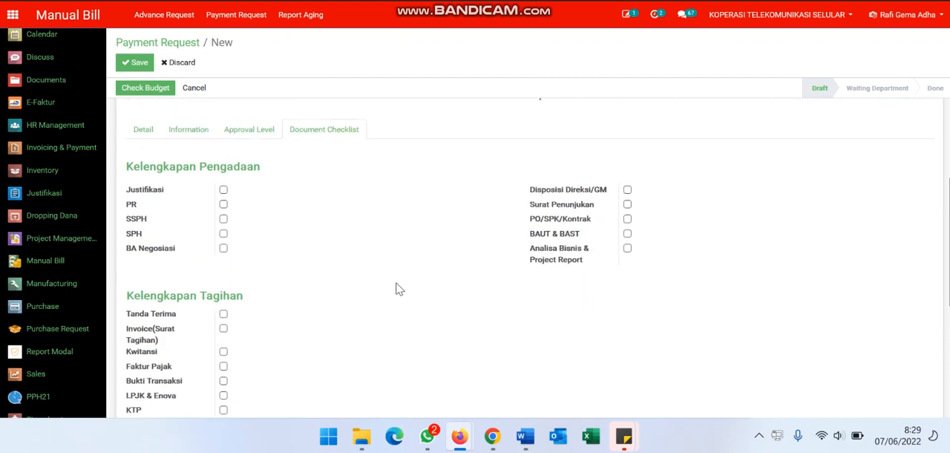
click(253, 130)
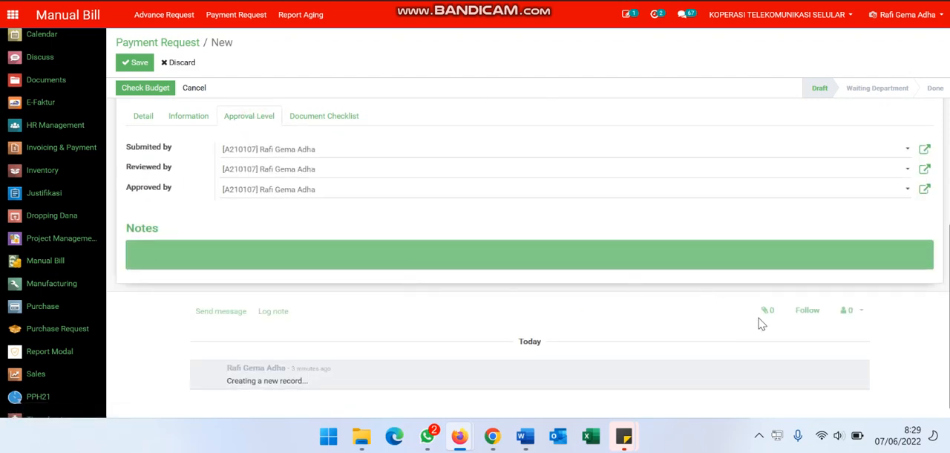
click(325, 120)
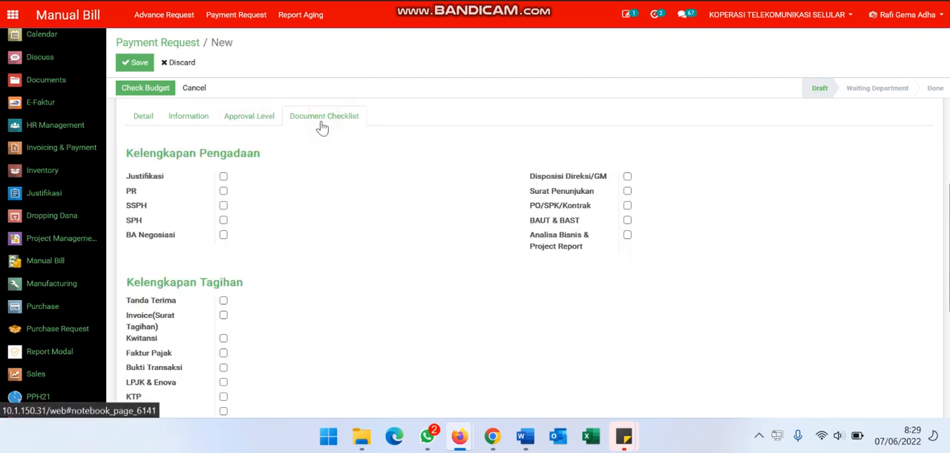
click(223, 177)
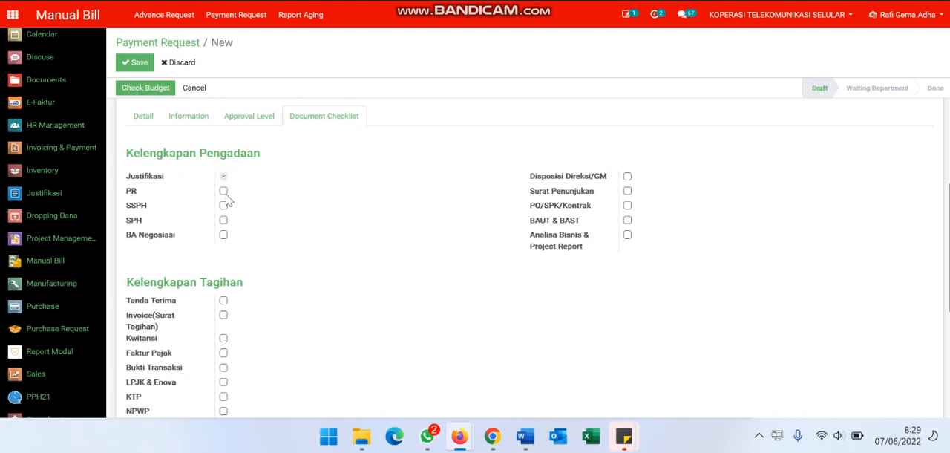
click(223, 192)
Add the copied text "Pembayaran perbaikan sistem odoo" as the request's notes and save the payment request
click(260, 116)
click(190, 247)
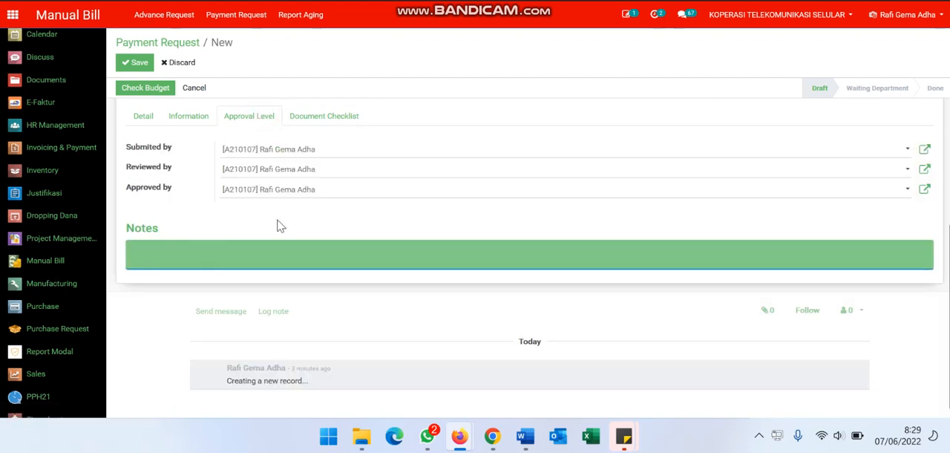
text(Pembayaran perbaikan sistem odoo)
scroll(305, 235, up, 2)
scroll(305, 234, down, 1)
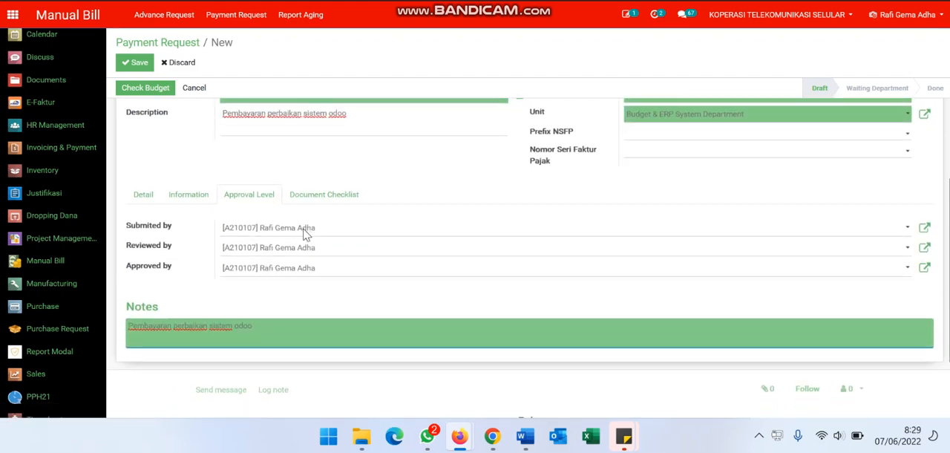
click(138, 63)
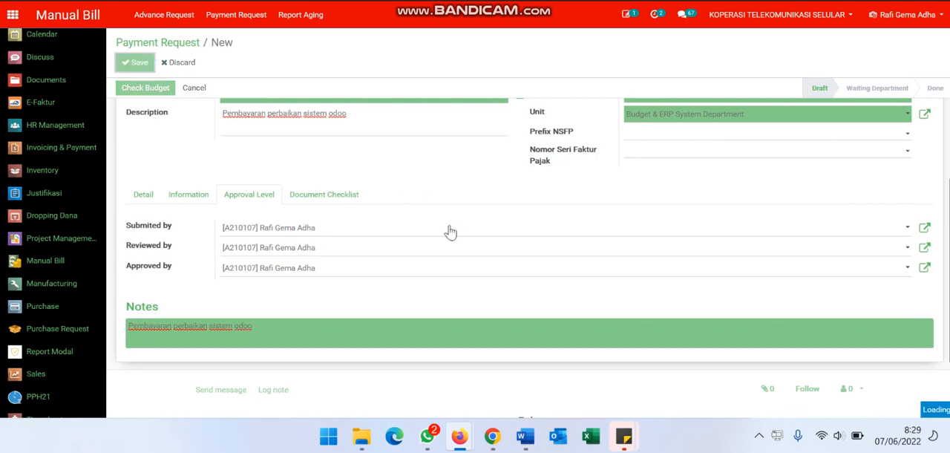
Run the budget check on the saved payment request and try to request its validation
click(142, 164)
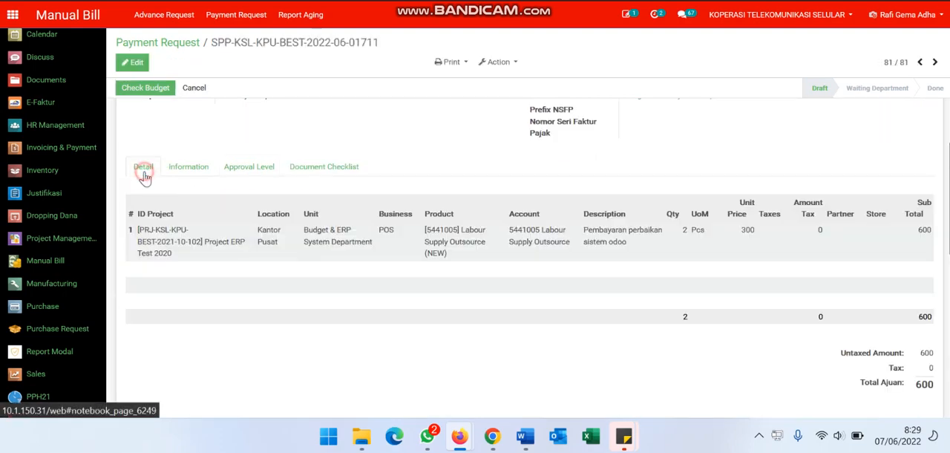
scroll(278, 189, up, 3)
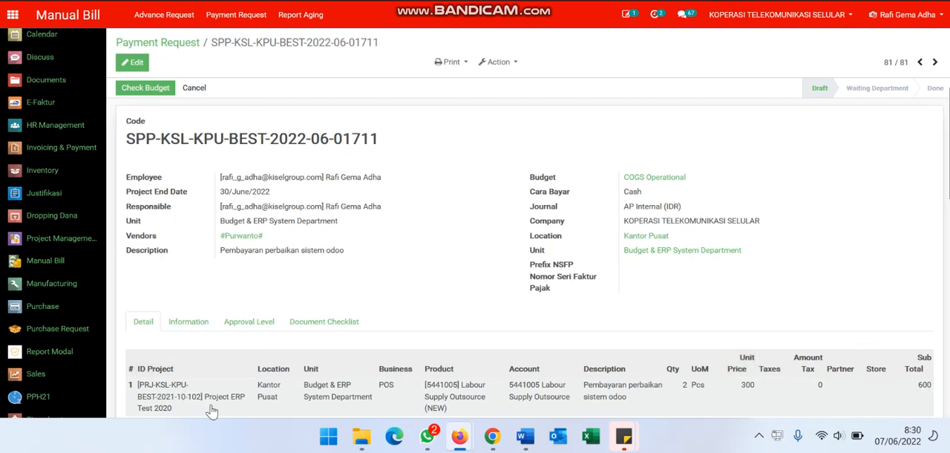
click(162, 90)
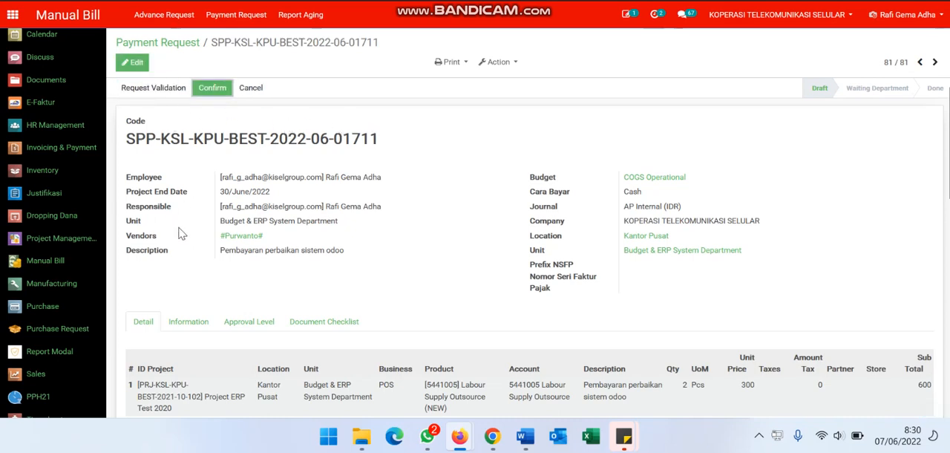
click(161, 90)
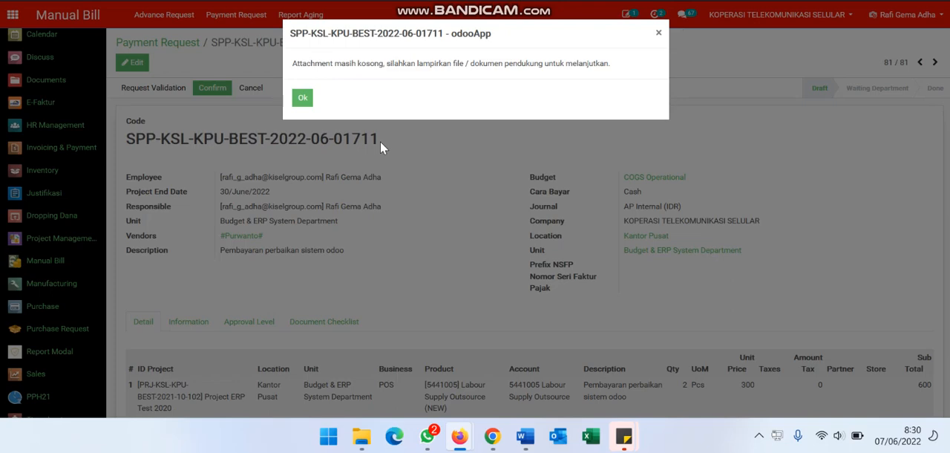
click(303, 101)
Attach the LPH Excel file from the Downloads folder to the payment request as a supporting document
scroll(346, 208, down, 3)
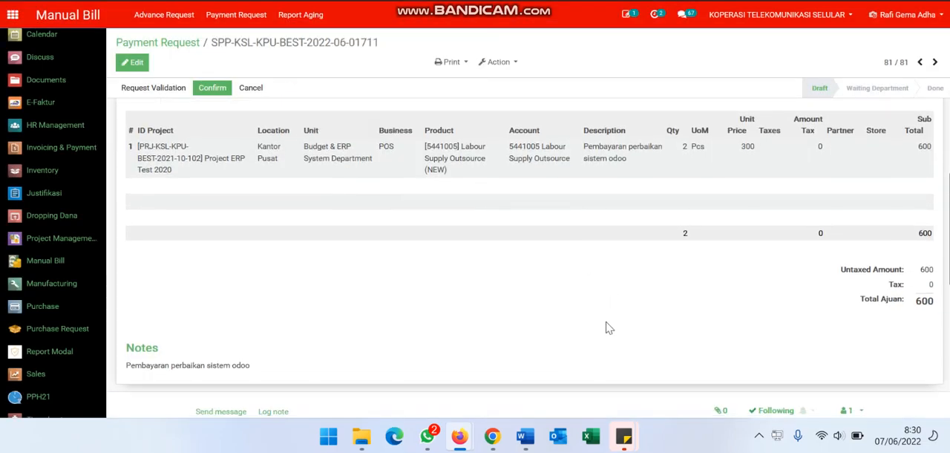
scroll(605, 327, down, 2)
click(722, 262)
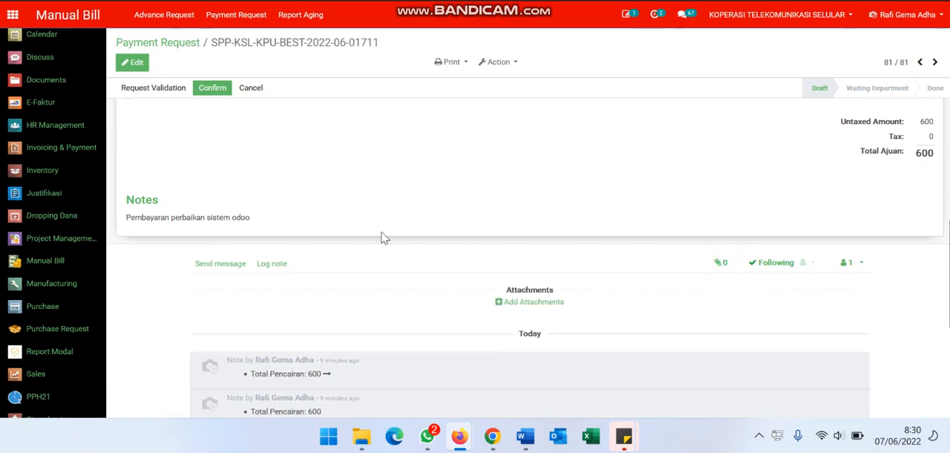
click(519, 302)
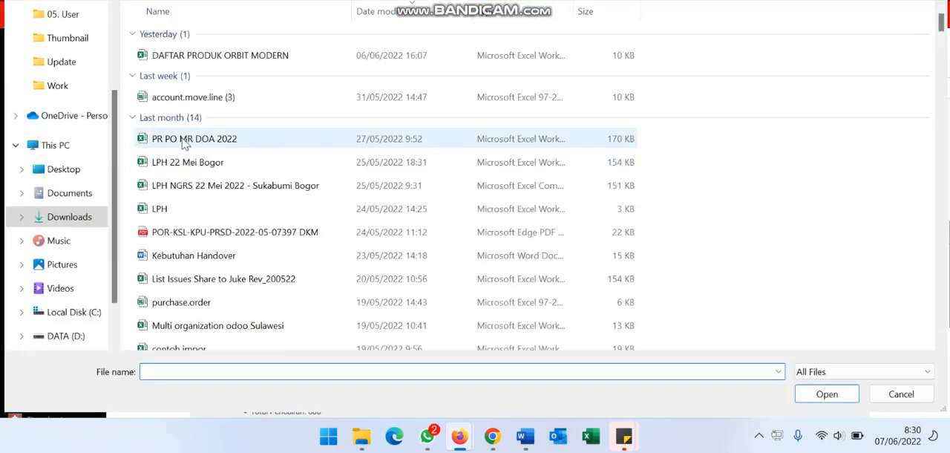
click(213, 142)
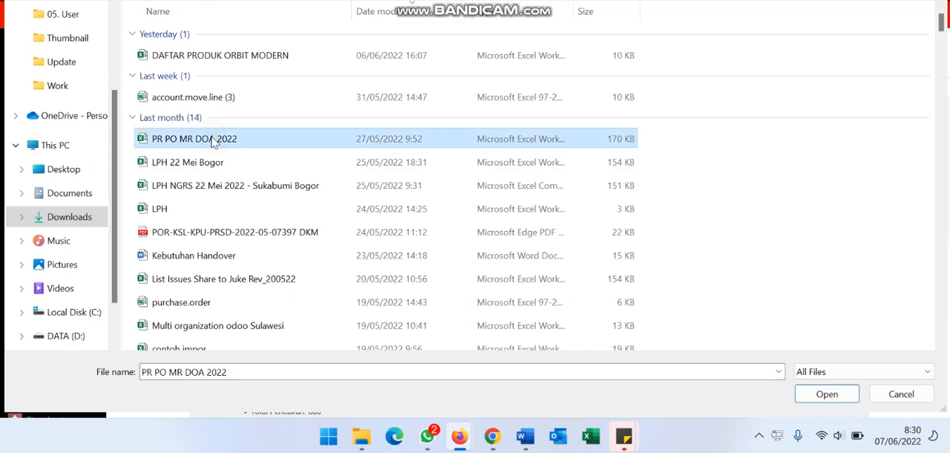
double_click(187, 210)
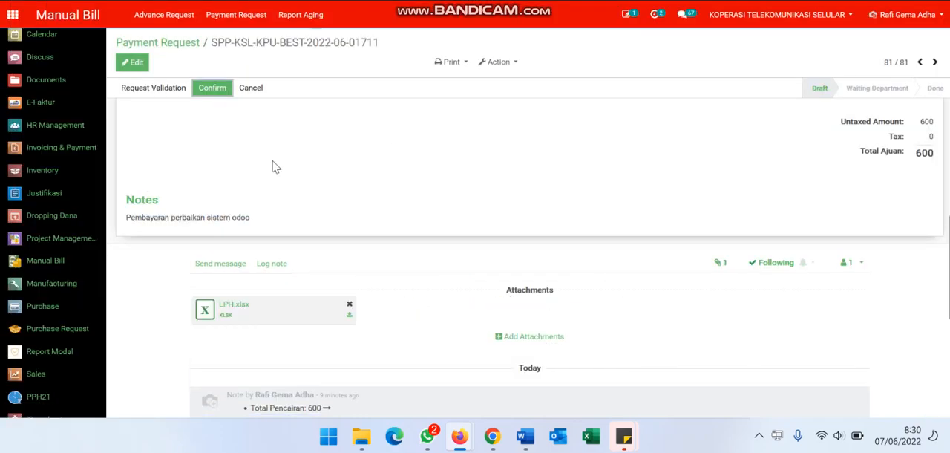
Request validation of the payment request and validate it as the approver
scroll(271, 167, up, 5)
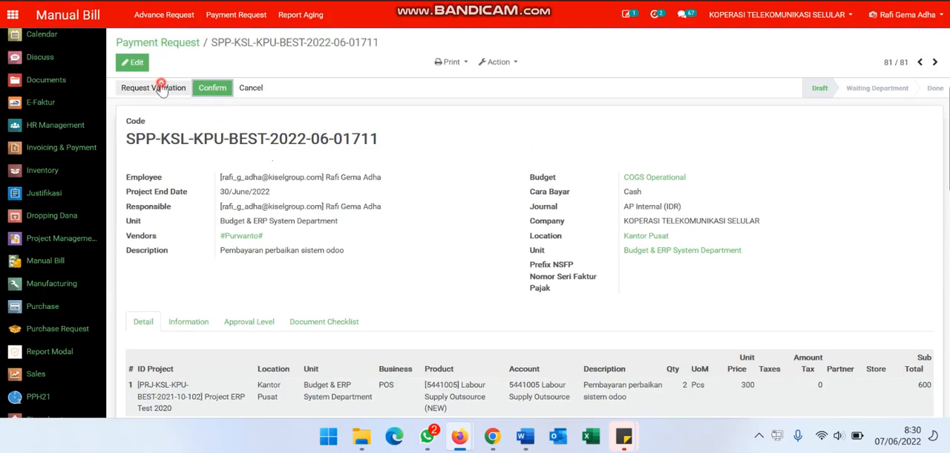
click(219, 89)
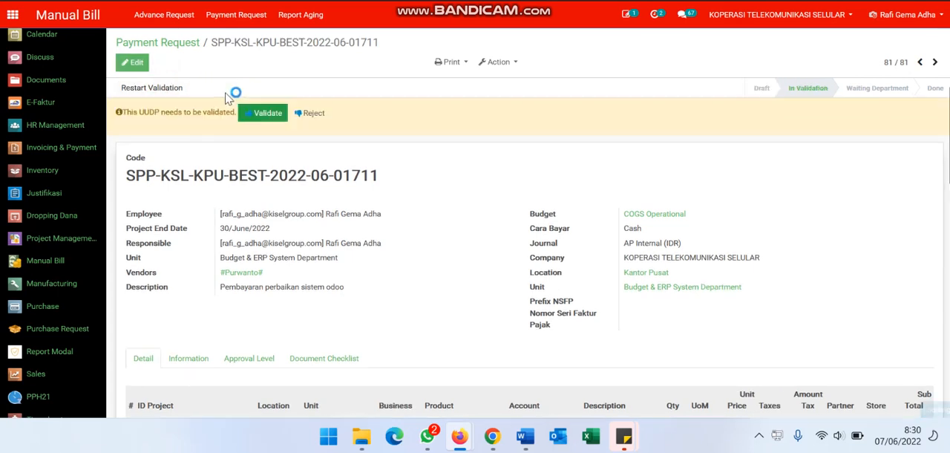
click(264, 113)
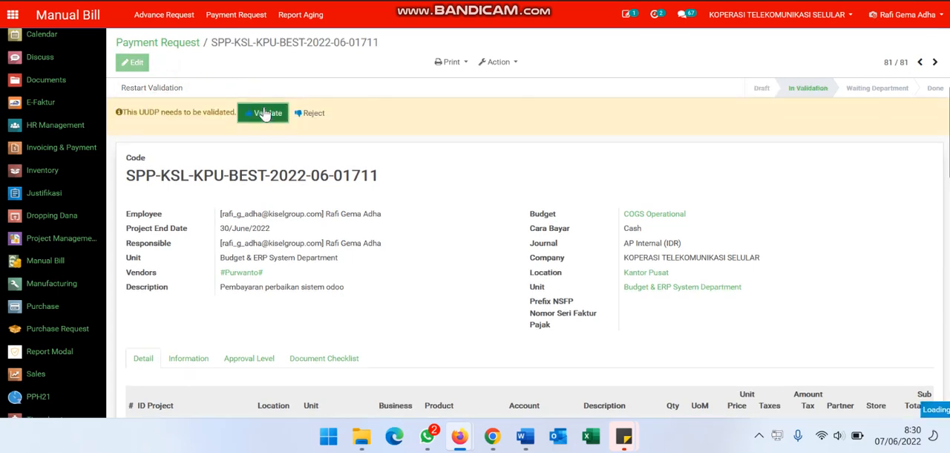
click(264, 113)
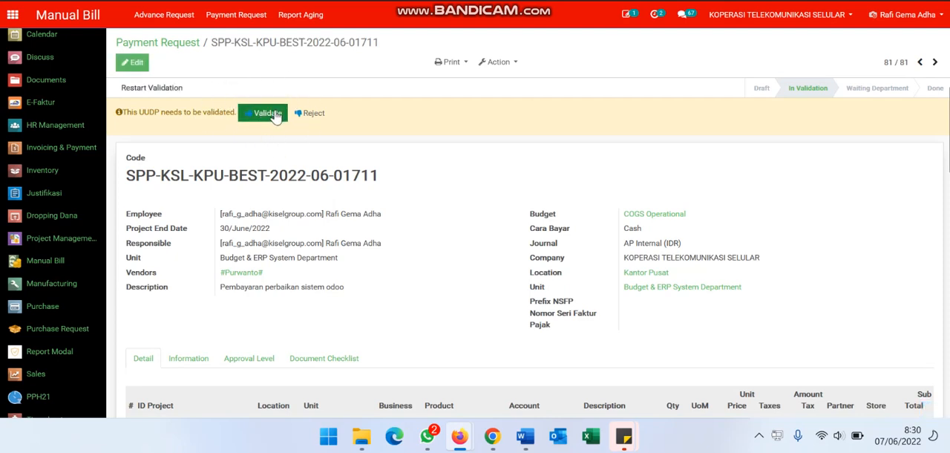
Examine the approvers assigned in the payment request's approval level
click(255, 359)
scroll(256, 361, down, 1)
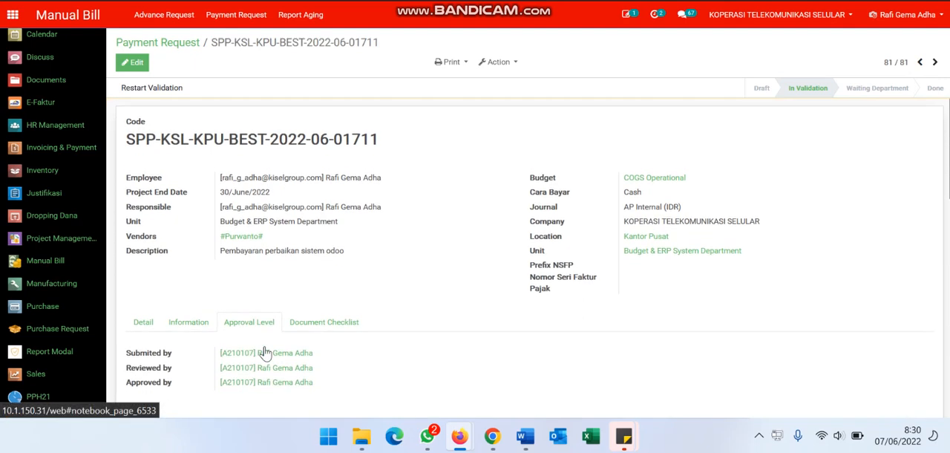
Complete the payment request's remaining validation and confirm it at both the department and finance stages
scroll(307, 372, up, 1)
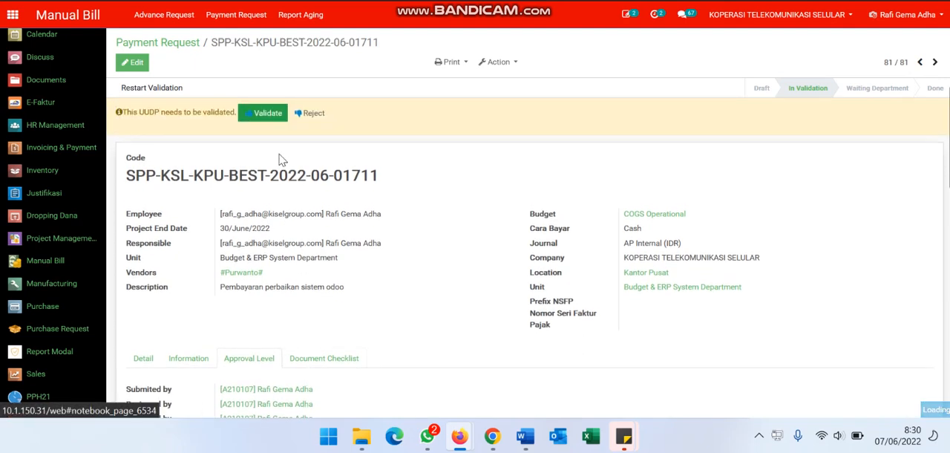
click(261, 120)
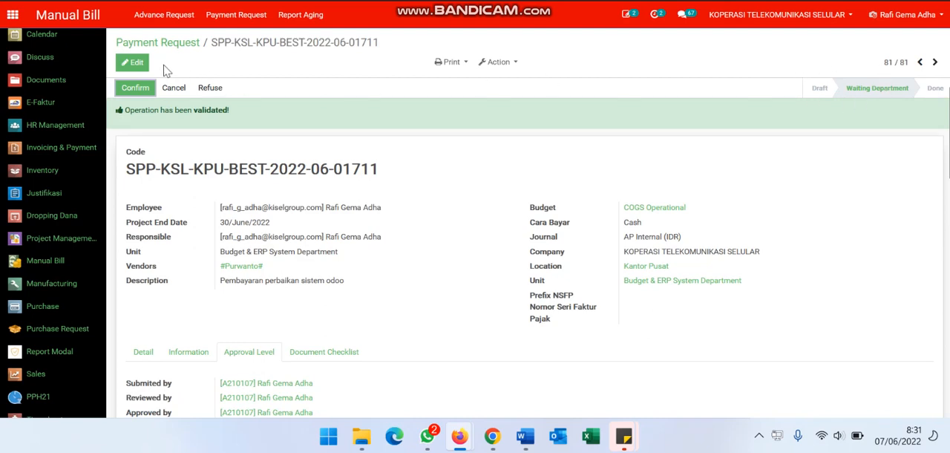
click(140, 93)
click(138, 90)
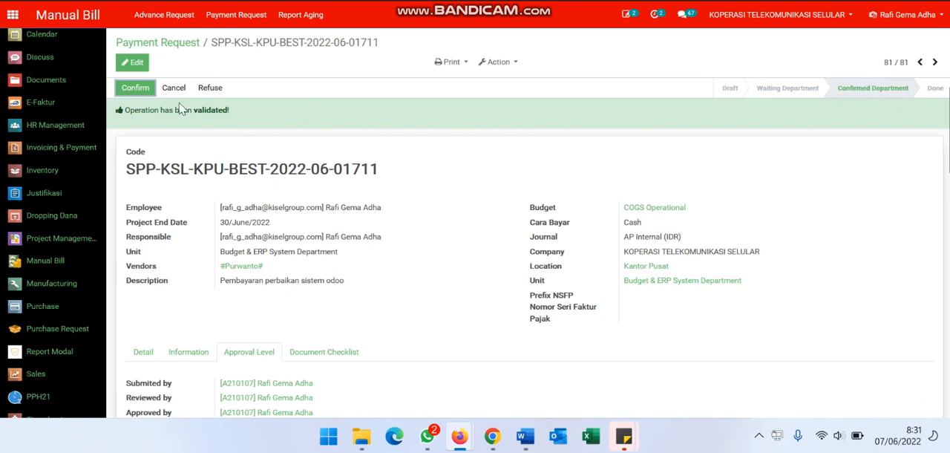
click(146, 94)
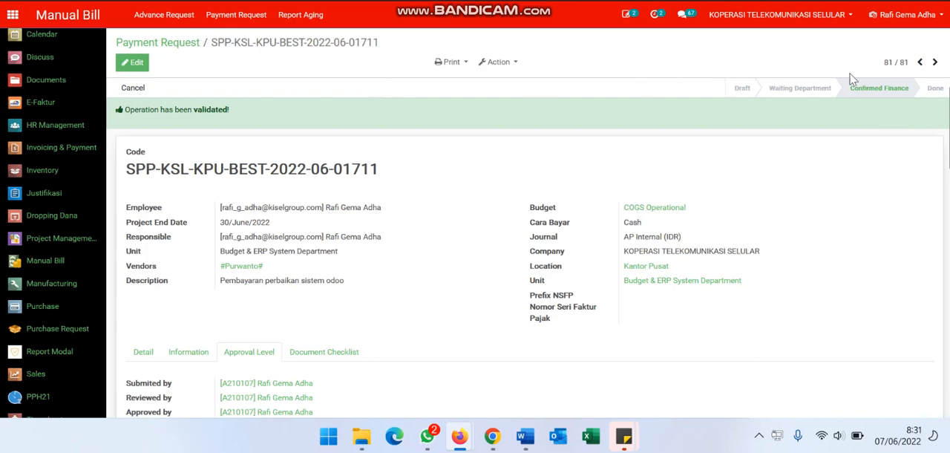
Copy the payment request's code and start a new AP Internal disbursement with Jenis Pengajuan SPP and journal AP Internal (IDR)
triple_click(389, 173)
key(ctrl+c)
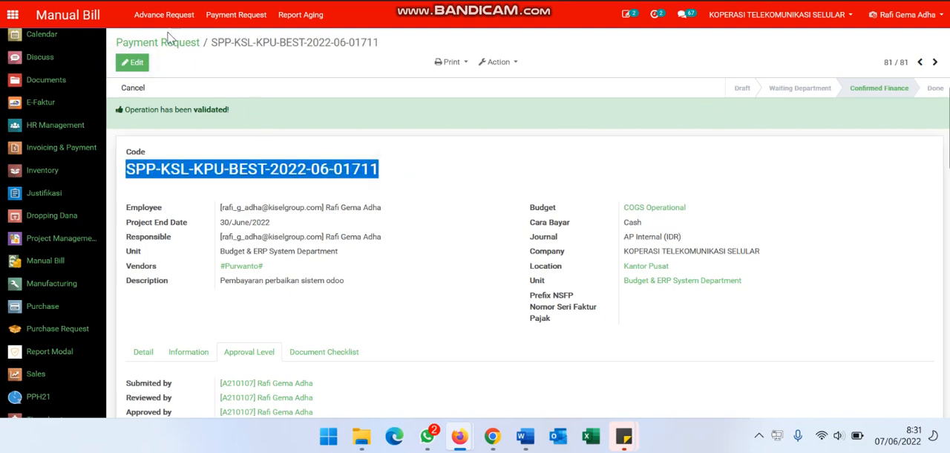
click(141, 21)
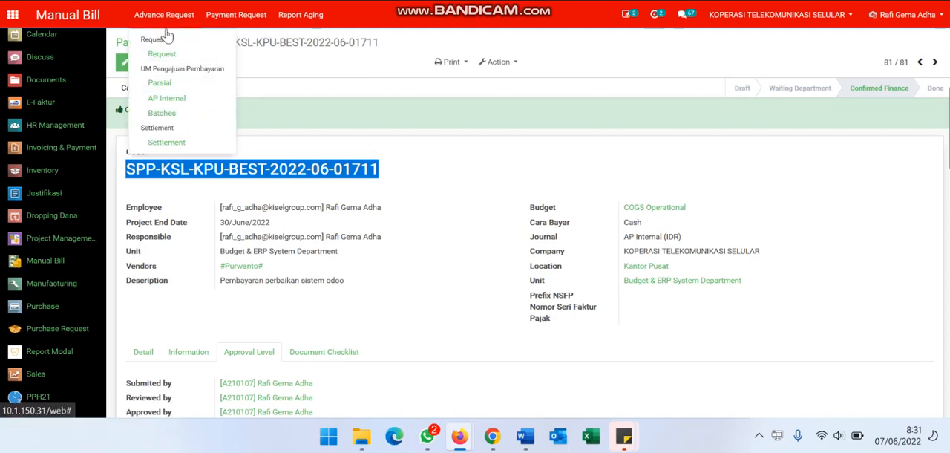
click(187, 104)
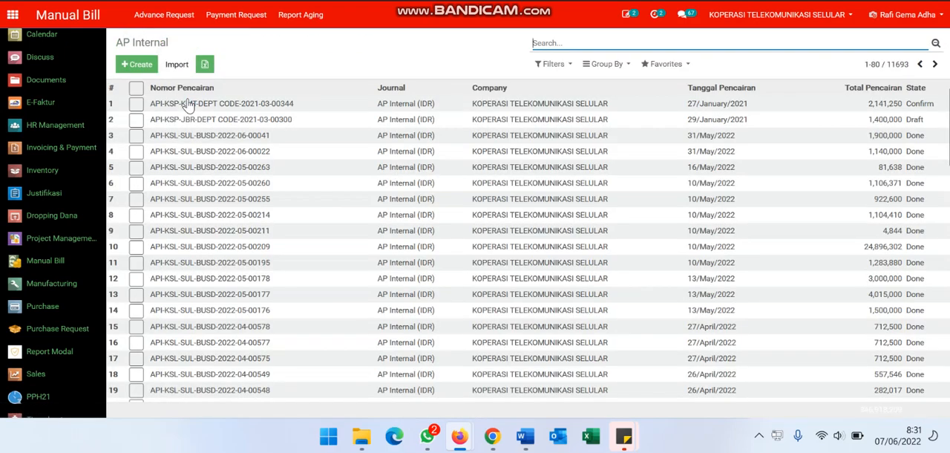
click(146, 66)
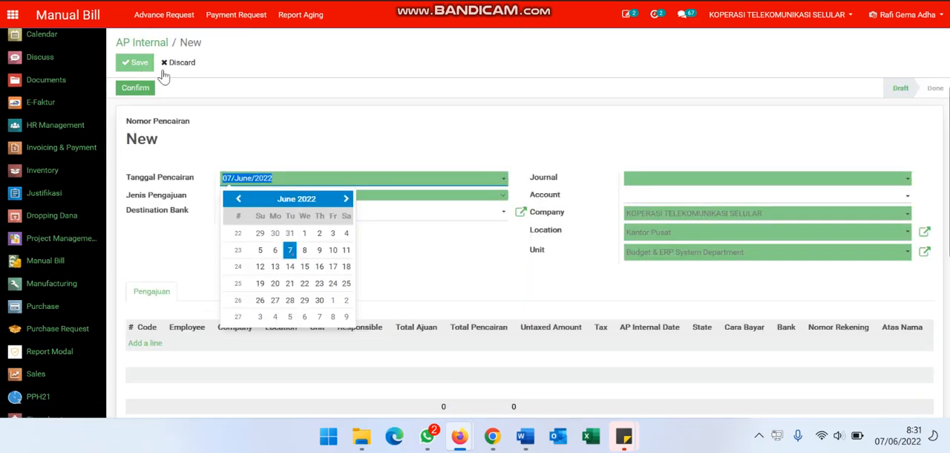
click(401, 196)
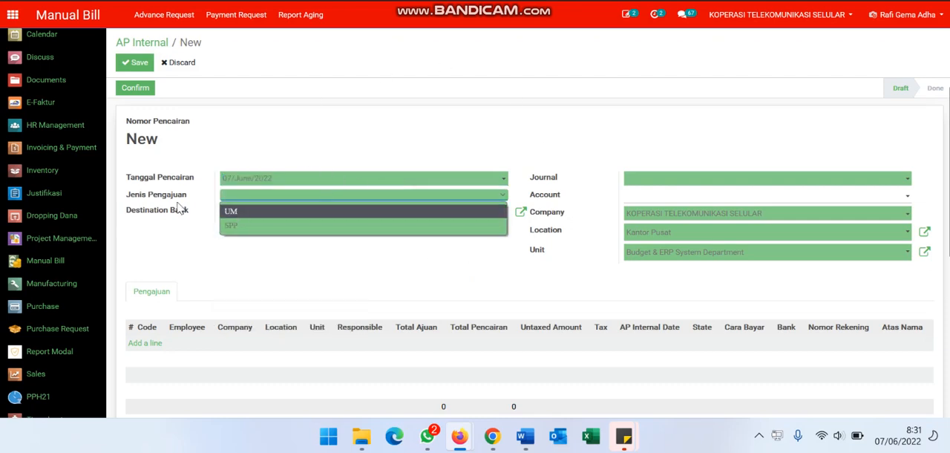
click(233, 228)
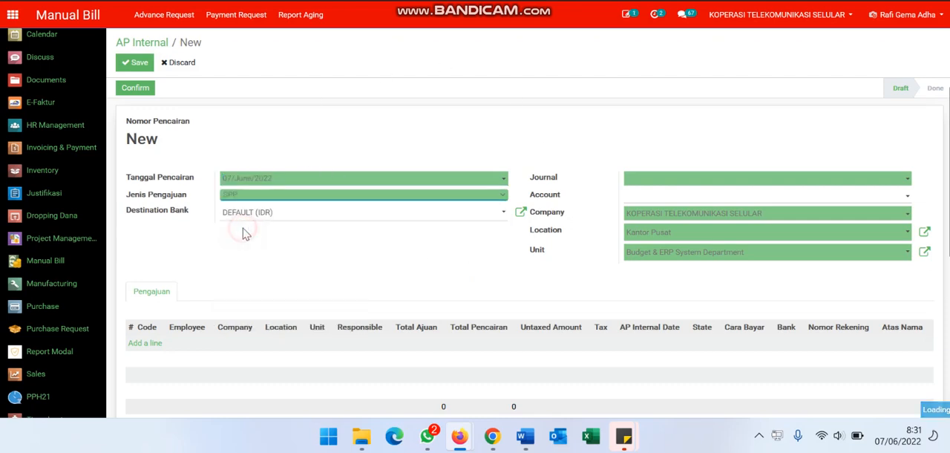
click(670, 186)
click(670, 197)
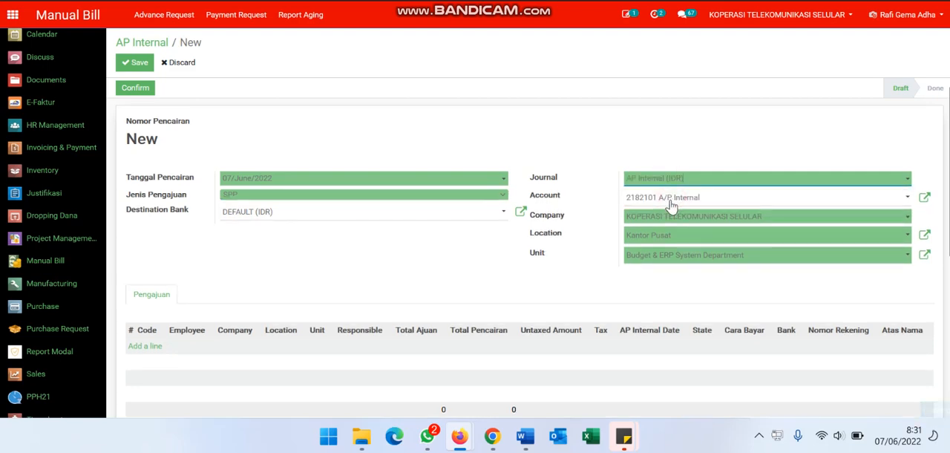
Find the payment request by its copied code and add it as a line of the AP Internal disbursement
click(146, 346)
click(171, 346)
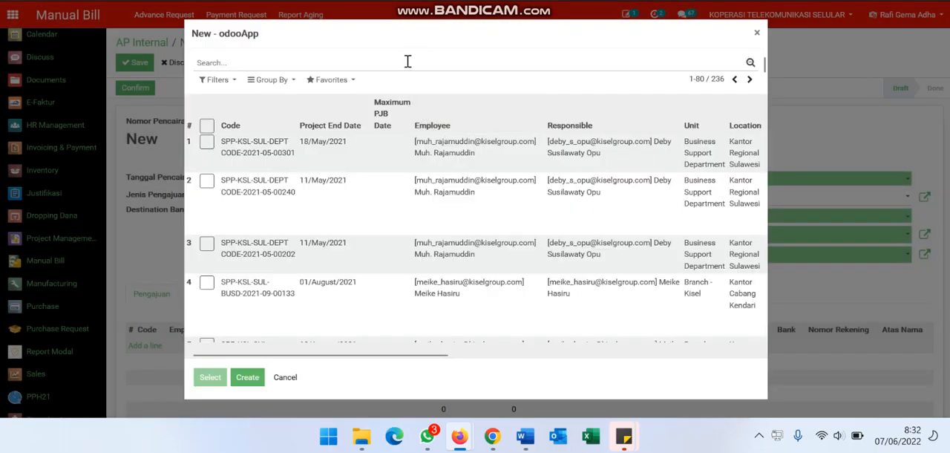
click(407, 62)
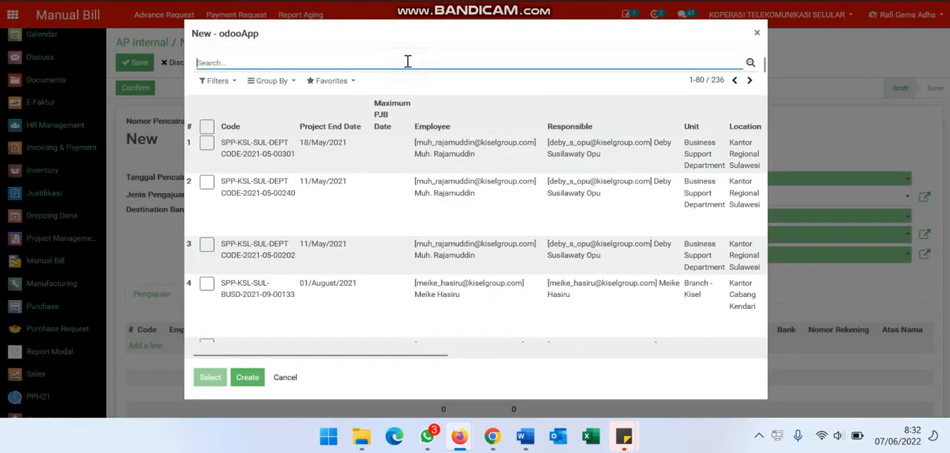
key(ctrl+v)
key(Return)
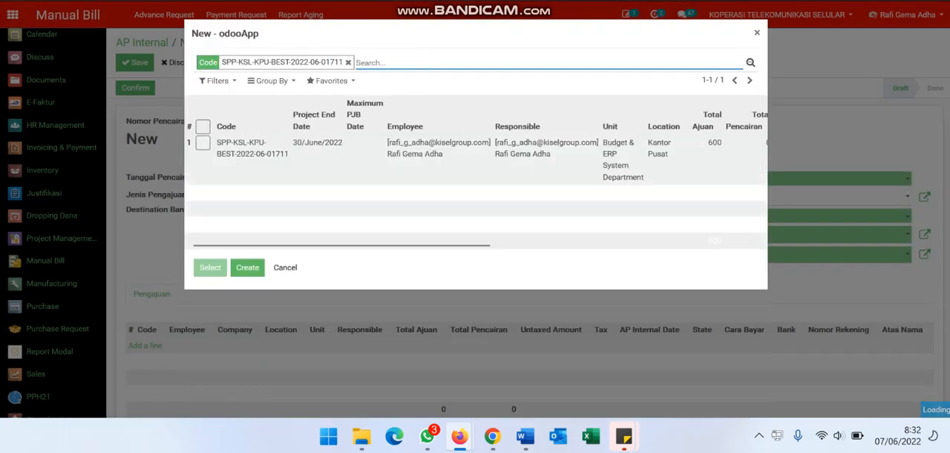
click(203, 144)
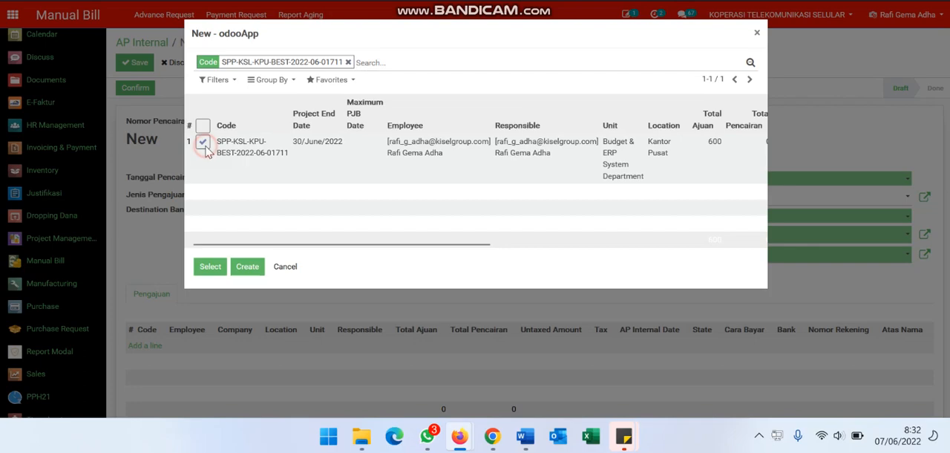
click(211, 268)
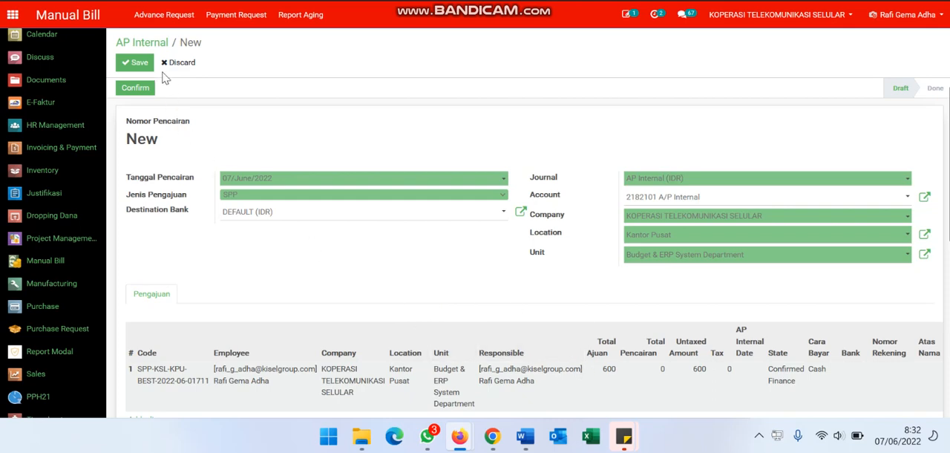
Save and confirm the AP Internal disbursement and check the details of its linked payment request
click(136, 62)
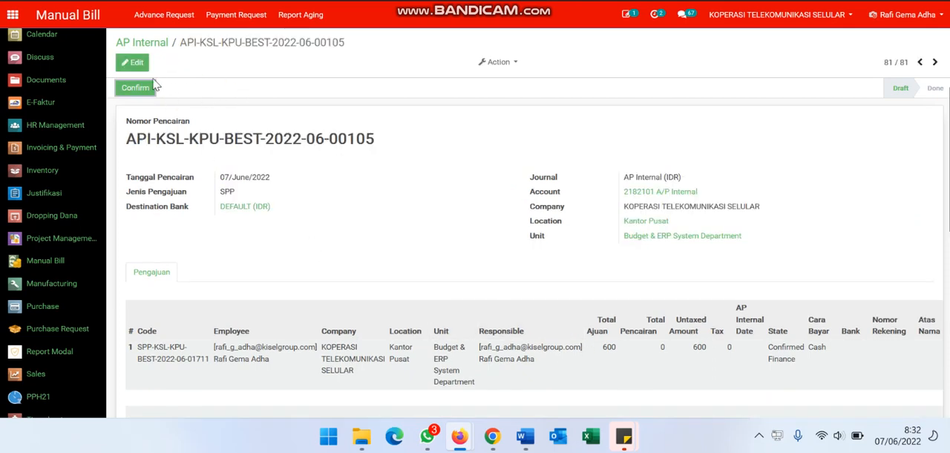
click(130, 92)
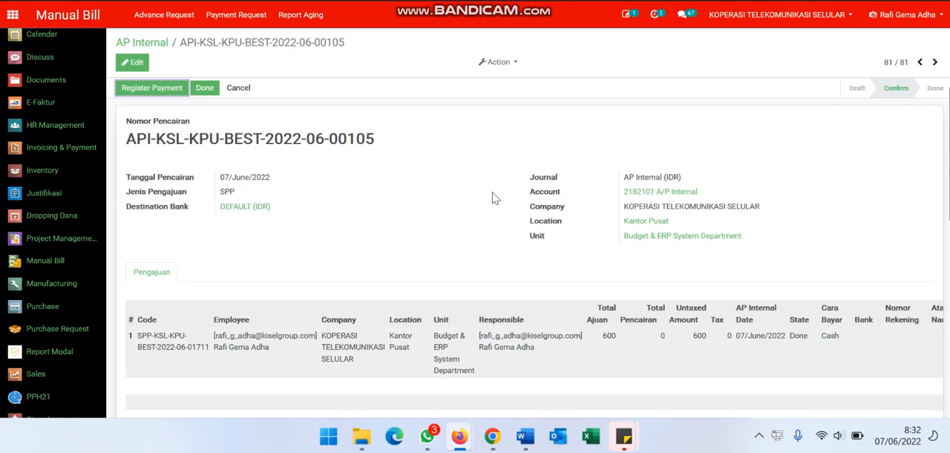
click(435, 352)
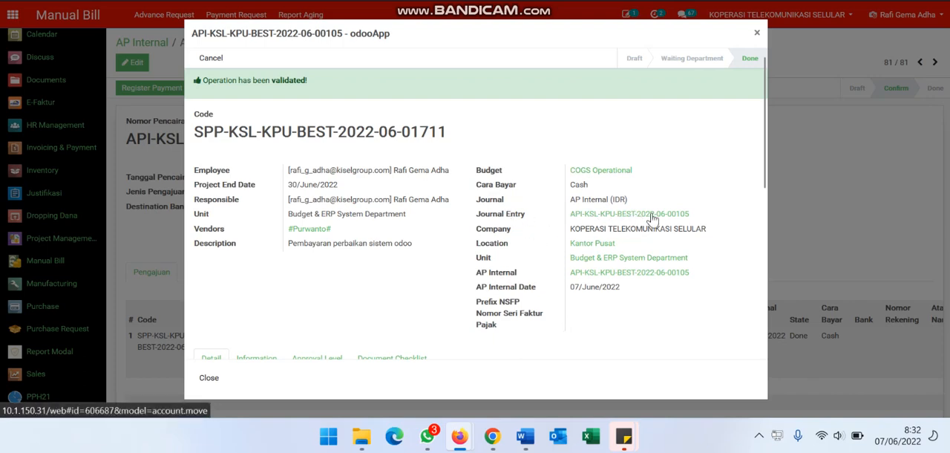
click(757, 33)
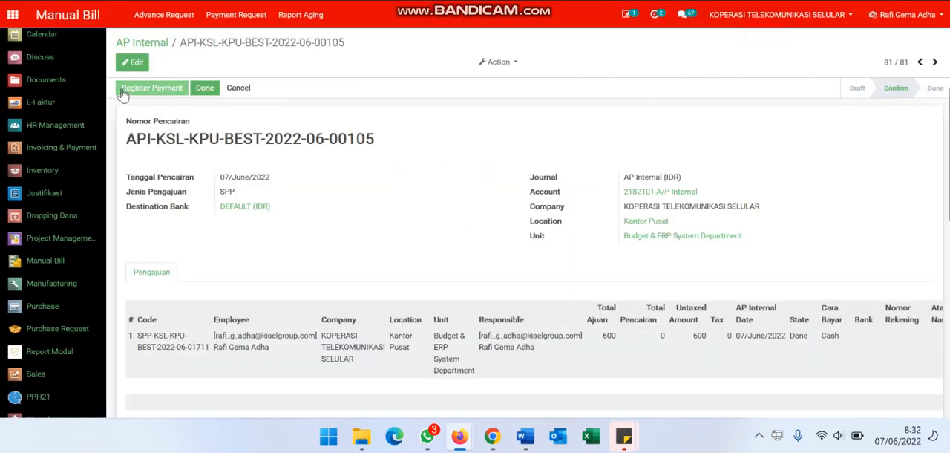
Register a payment for the confirmed AP Internal disbursement
click(127, 89)
click(152, 89)
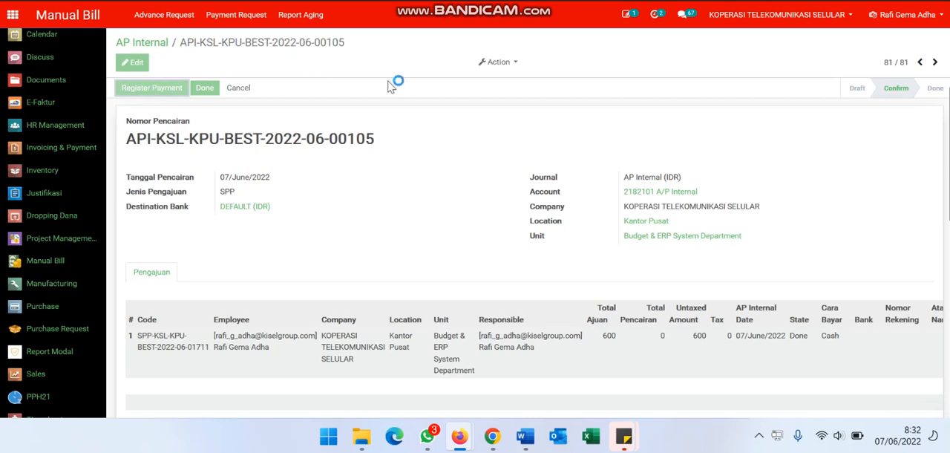
click(883, 132)
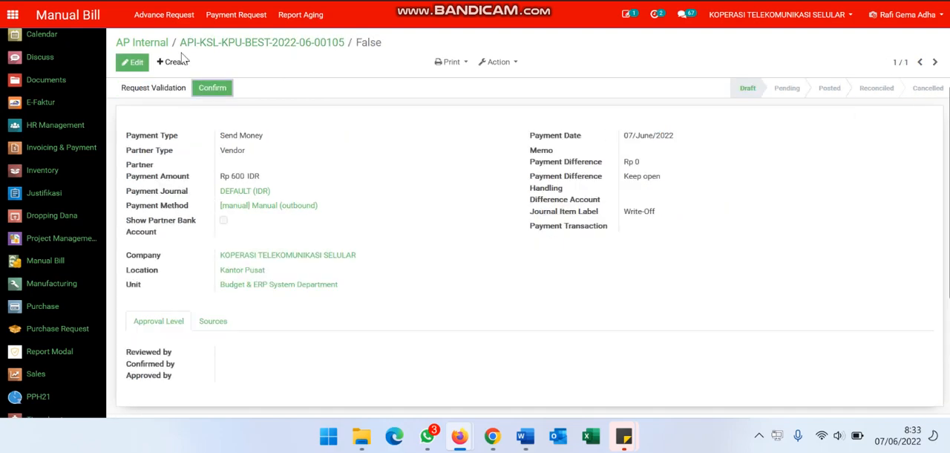
Edit the draft payment and set its partner to AP Internal KMK from the full partner list
click(132, 65)
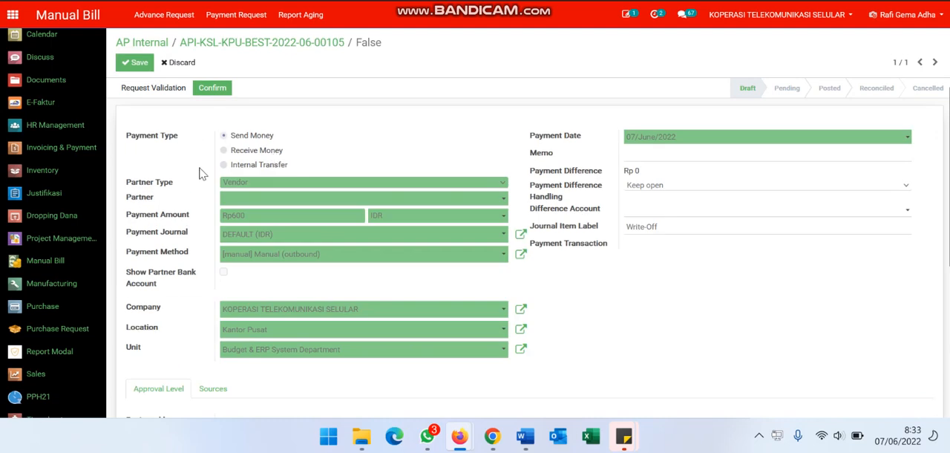
click(243, 198)
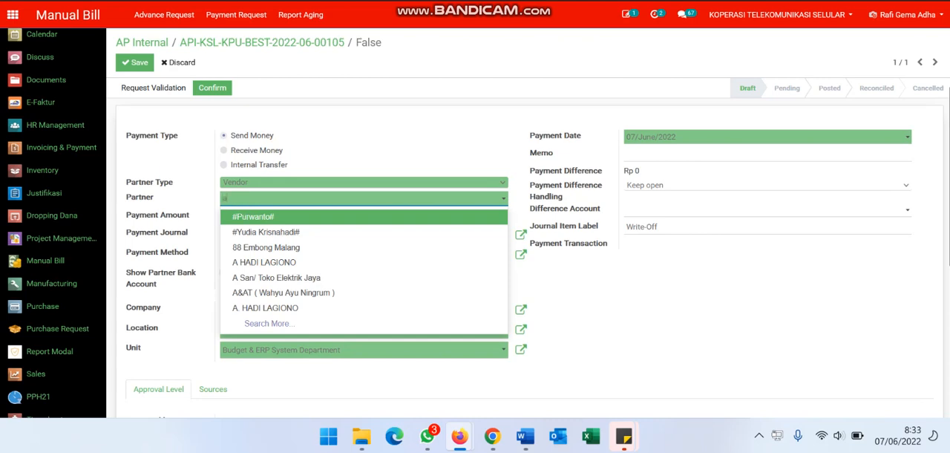
text(ap Inte)
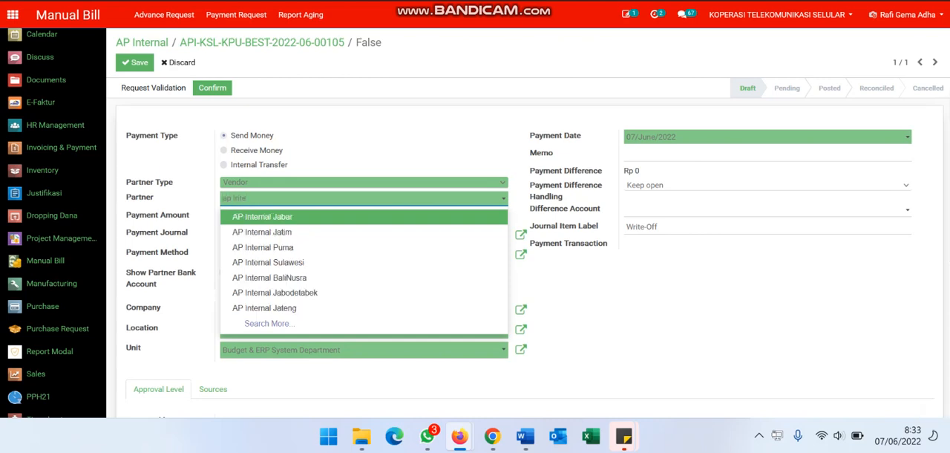
text(l)
click(302, 324)
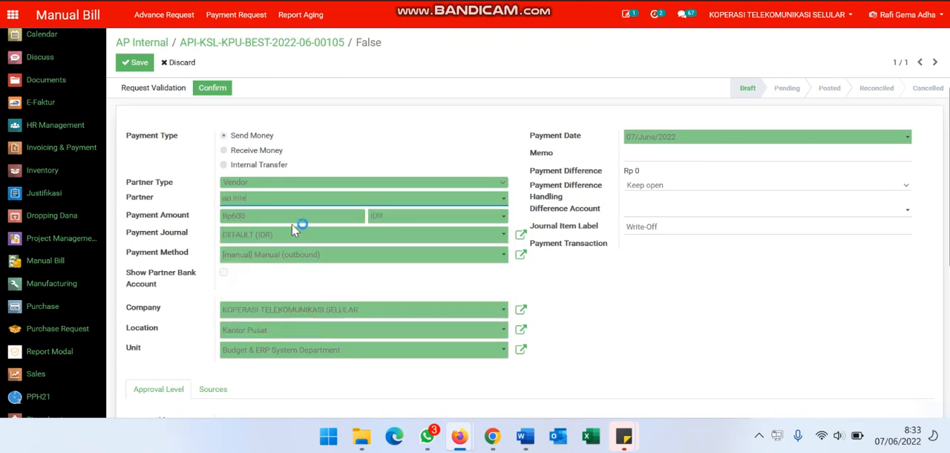
scroll(301, 215, down, 2)
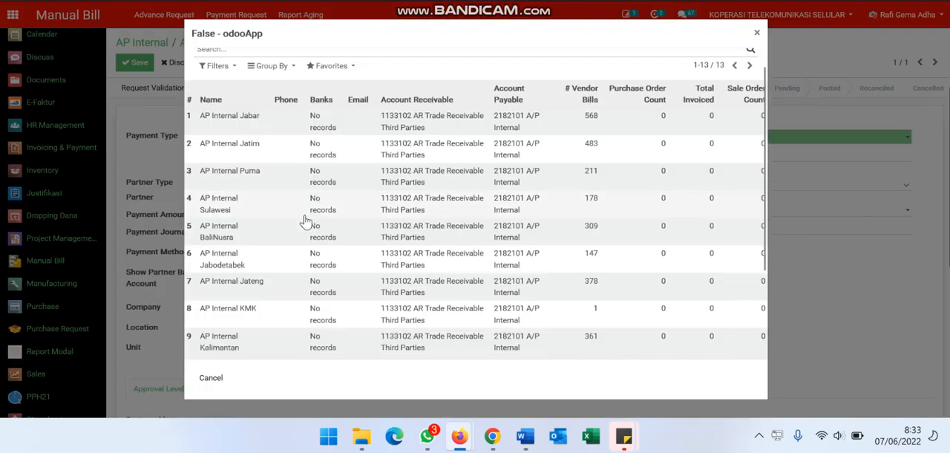
click(276, 242)
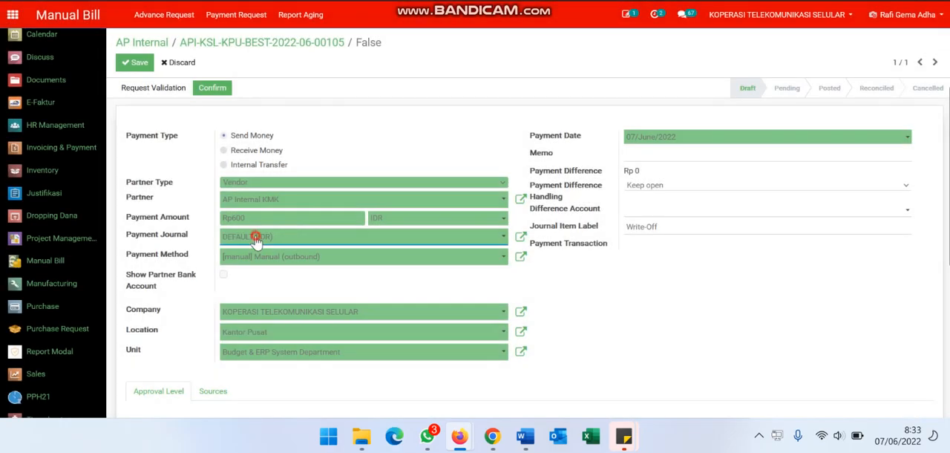
Set the payment journal to the Aladin (IDR) account and the payment difference handling to Mark invoice as fully paid
click(256, 238)
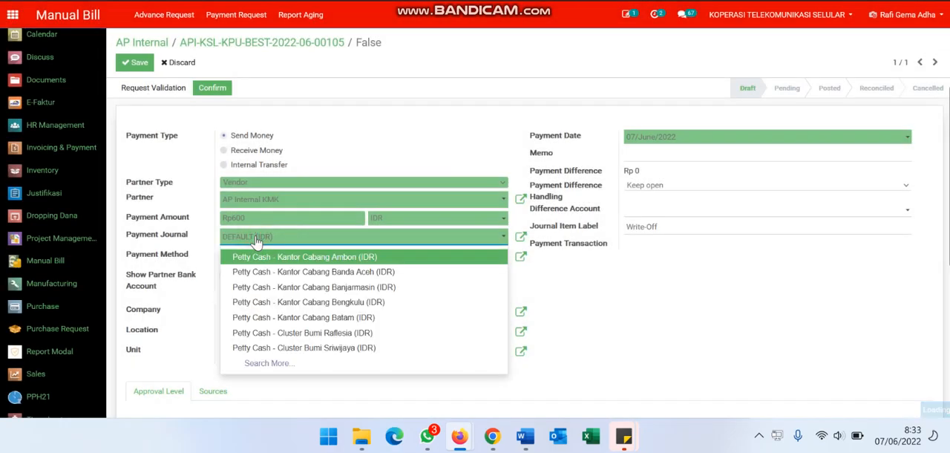
key(ctrl+a)
text(alad)
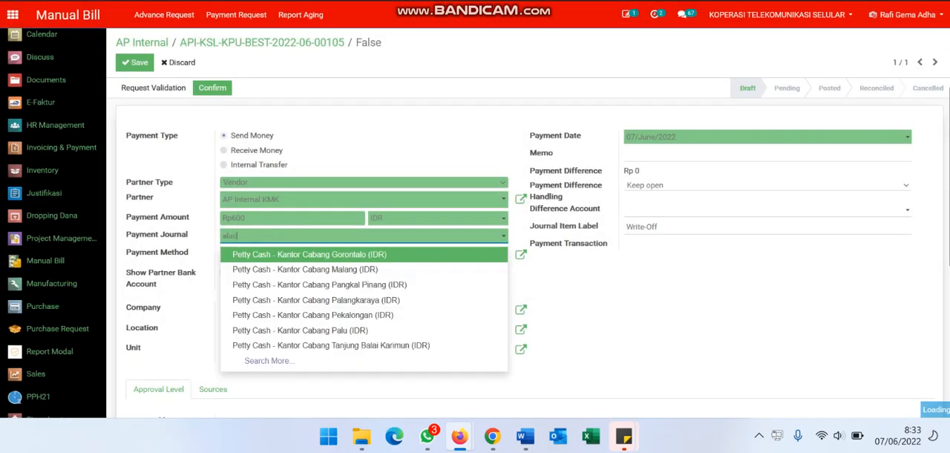
click(280, 255)
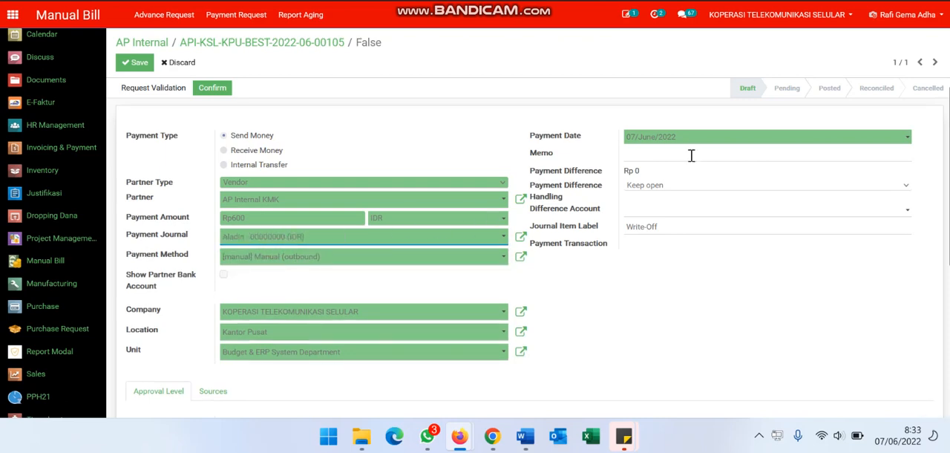
click(654, 189)
click(682, 230)
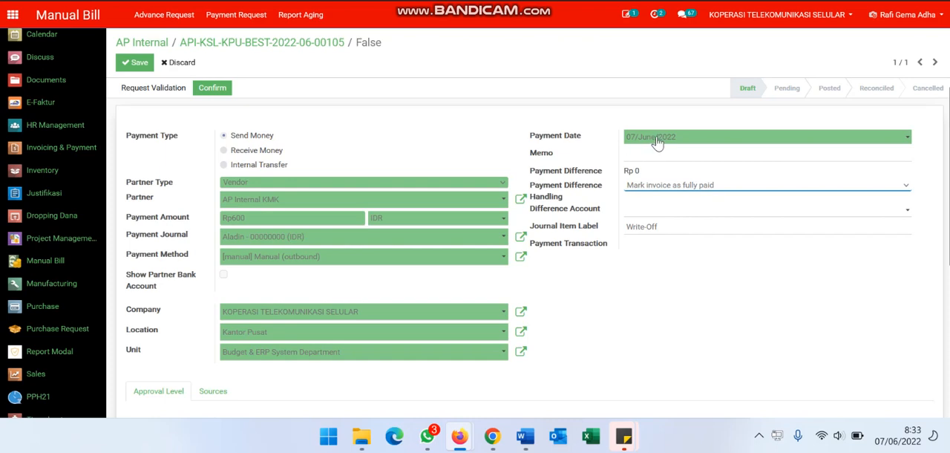
Assign the same employee as reviewer, confirmer and approver in the payment's approval levels
scroll(416, 259, down, 2)
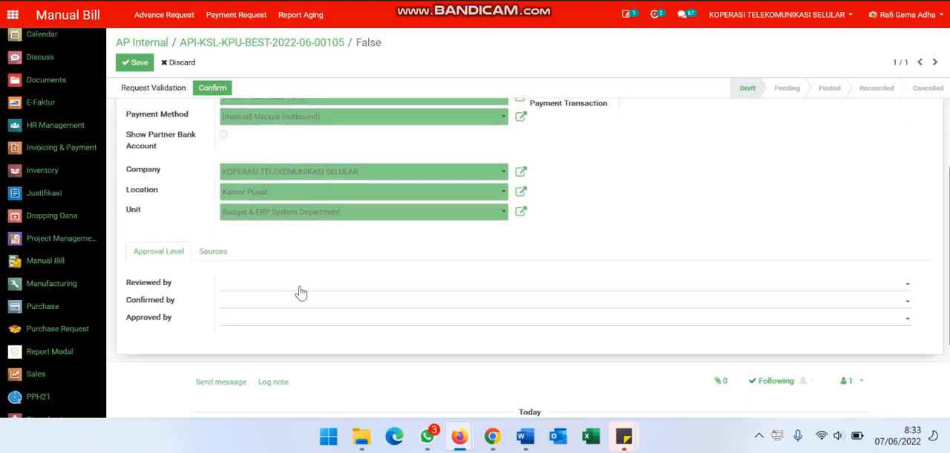
click(259, 280)
text(rafi)
key(Tab)
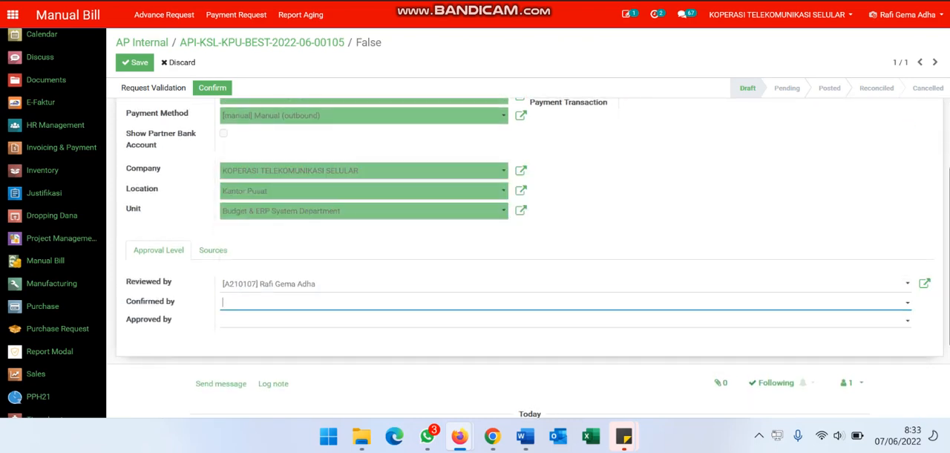
text(rafi)
key(Tab)
text(rafi)
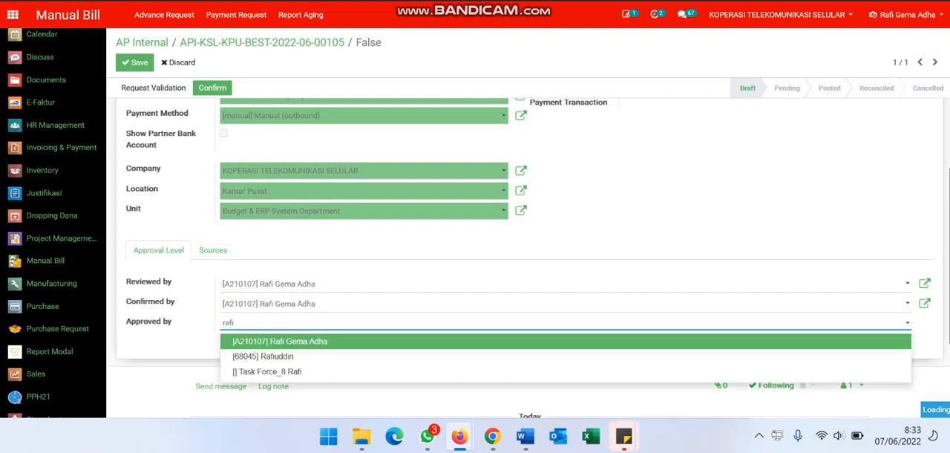
key(Tab)
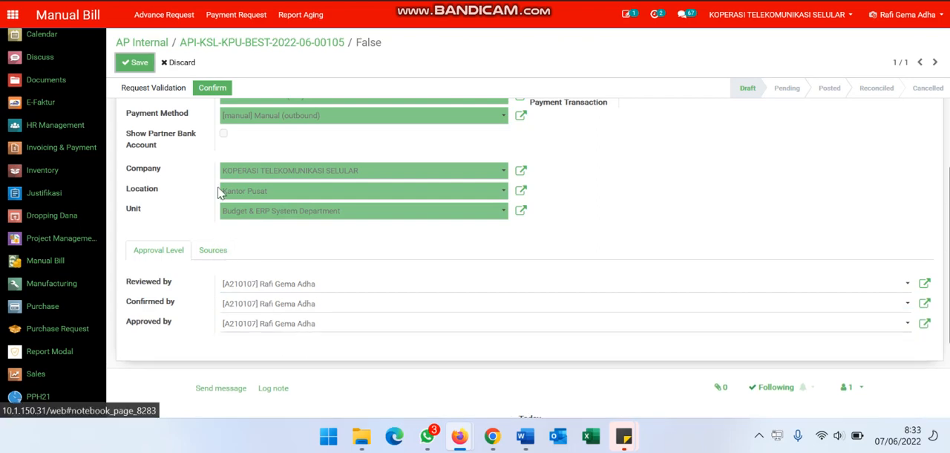
Save the payment, request and grant its validation, and confirm it for posting
scroll(221, 191, up, 3)
click(170, 89)
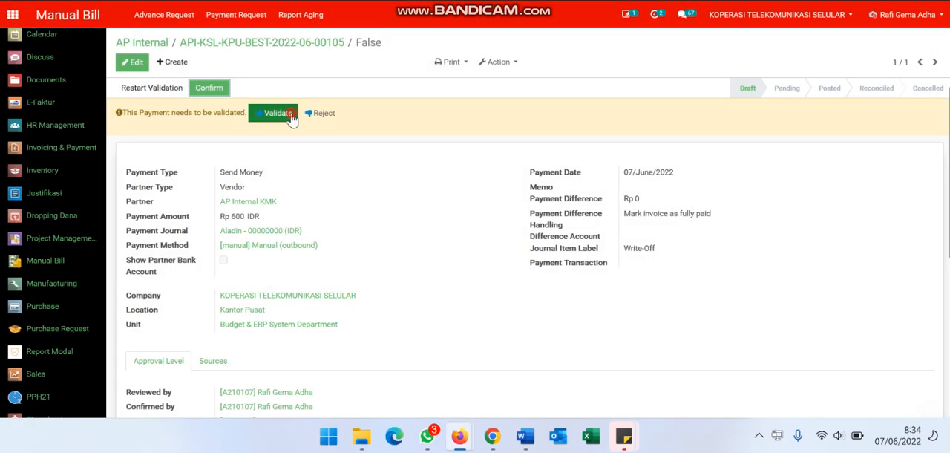
click(292, 117)
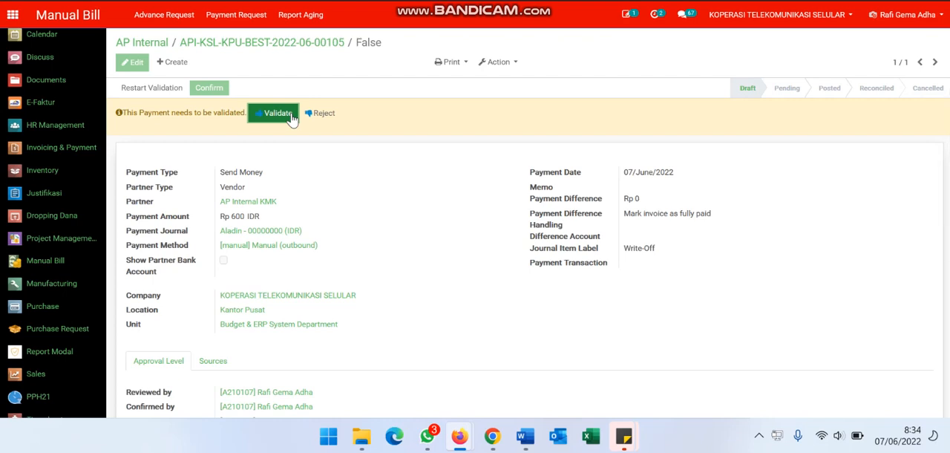
click(291, 119)
click(291, 120)
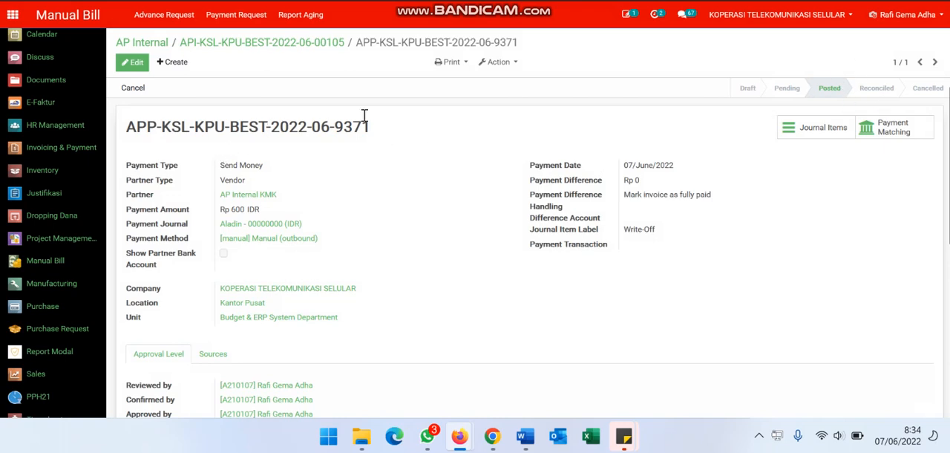
click(283, 44)
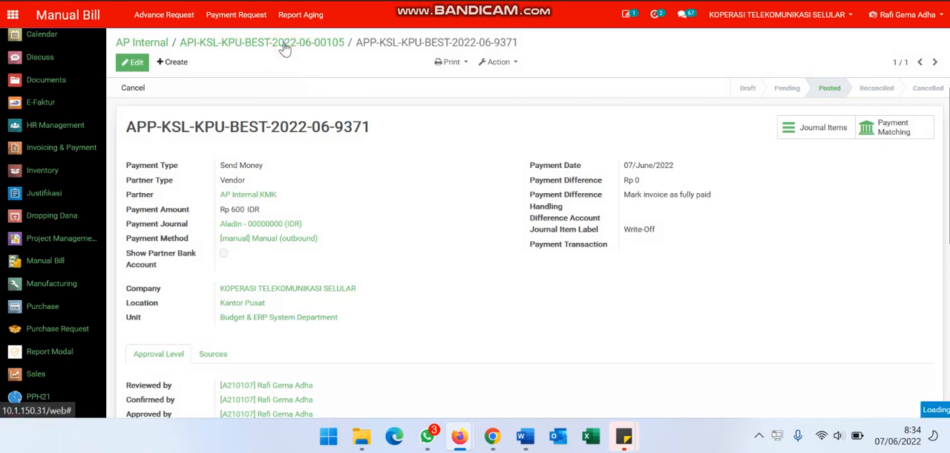
click(130, 91)
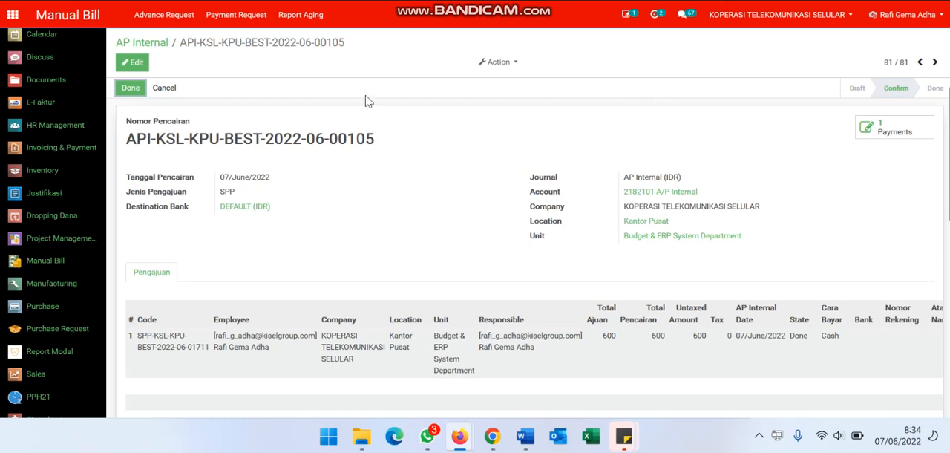
click(130, 88)
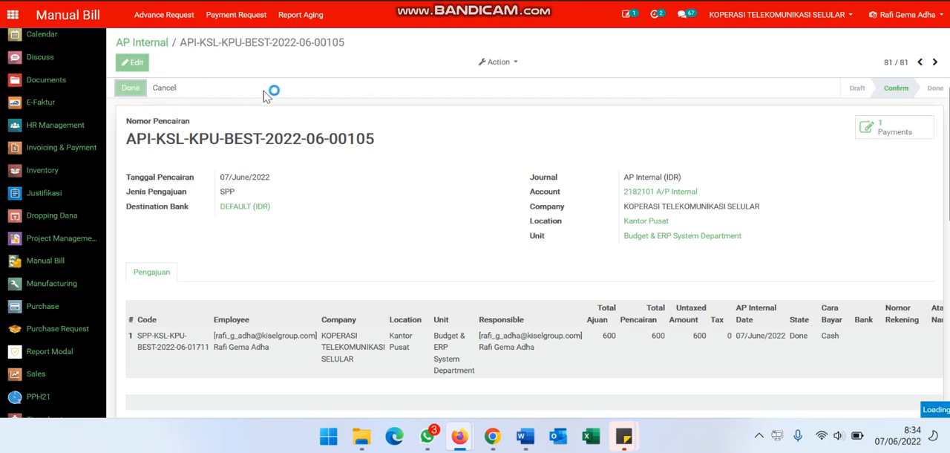